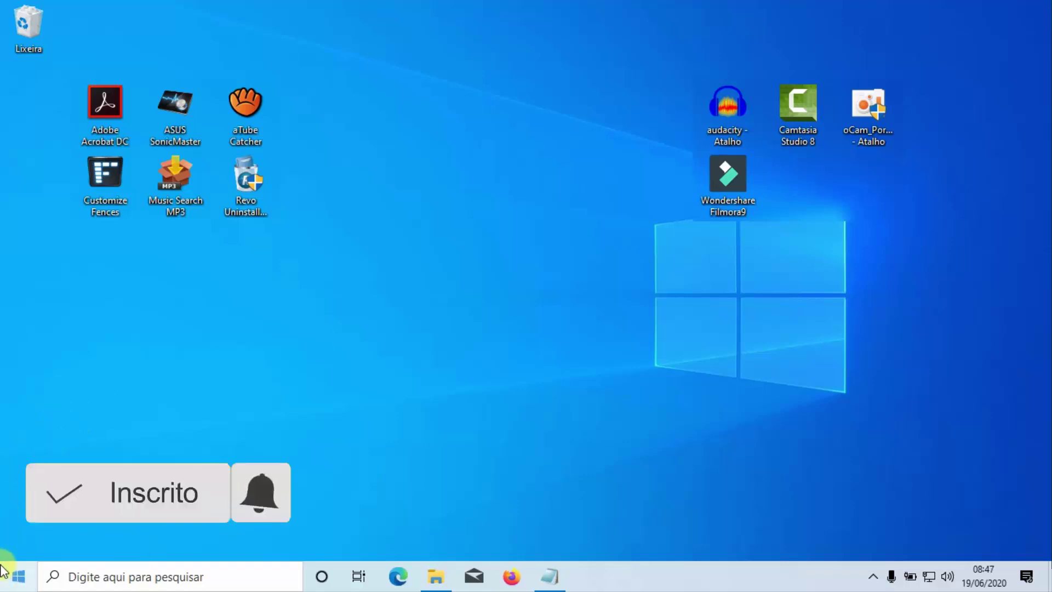
- Open the Windows Settings for Aplicativos and go to the Aplicativos padrão page's photo viewer entry
left_click(16, 576)
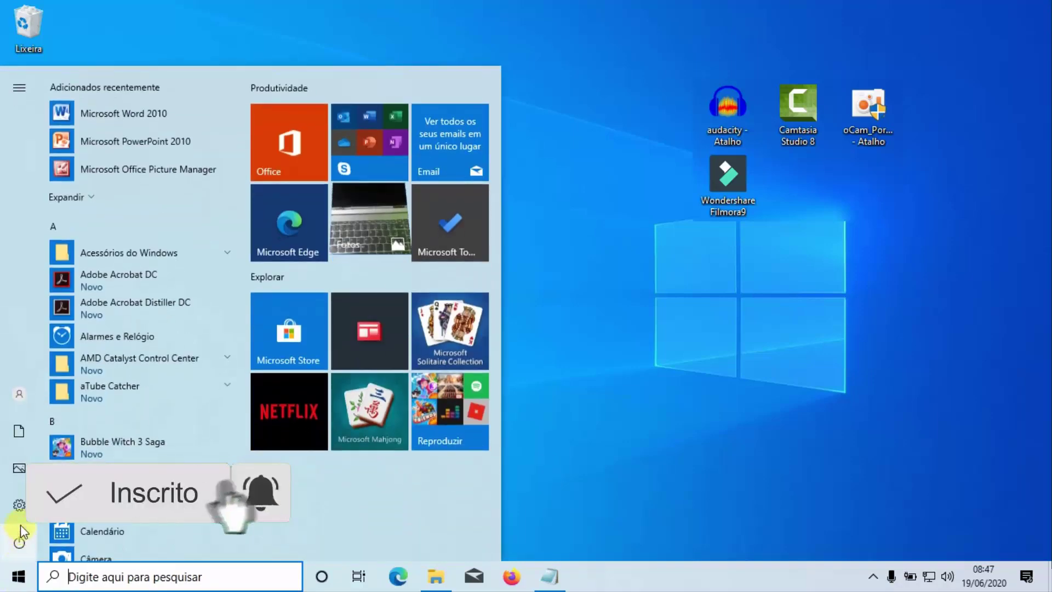
mouse_move(19, 512)
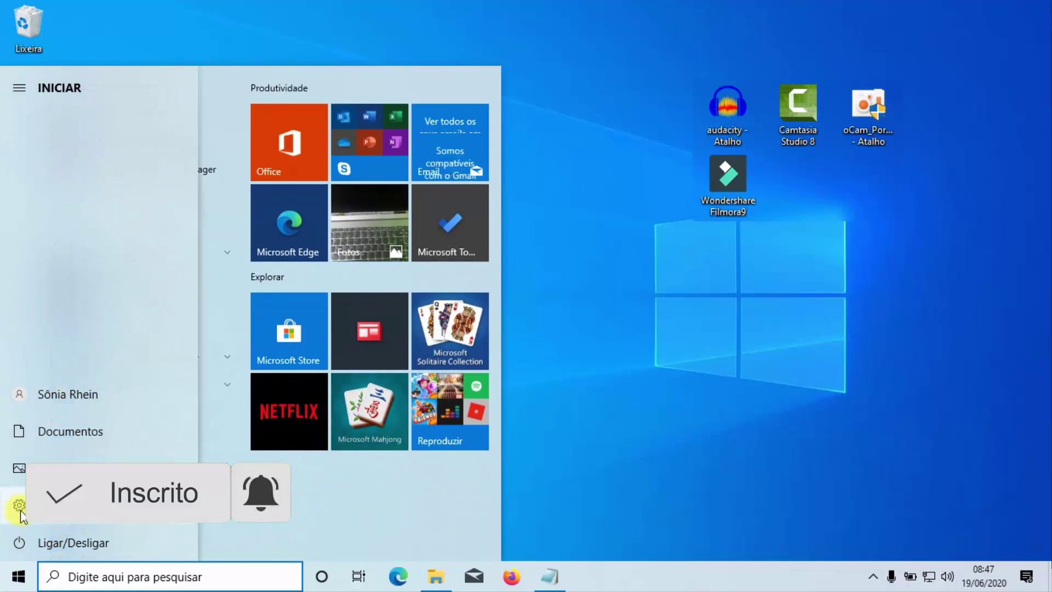
left_click(19, 508)
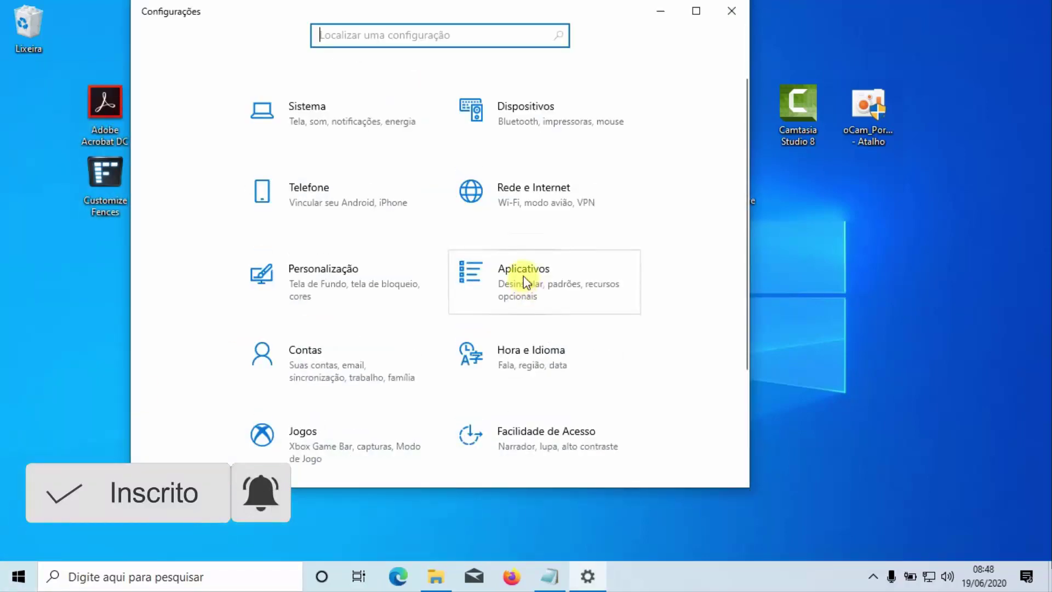
left_click(526, 282)
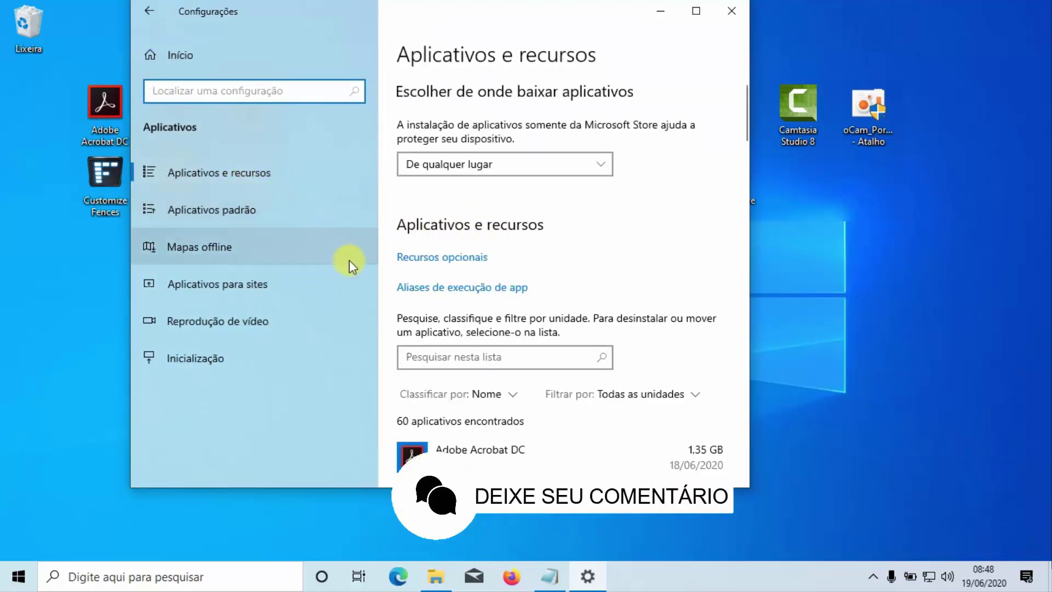
scroll(607, 439, "down", 3)
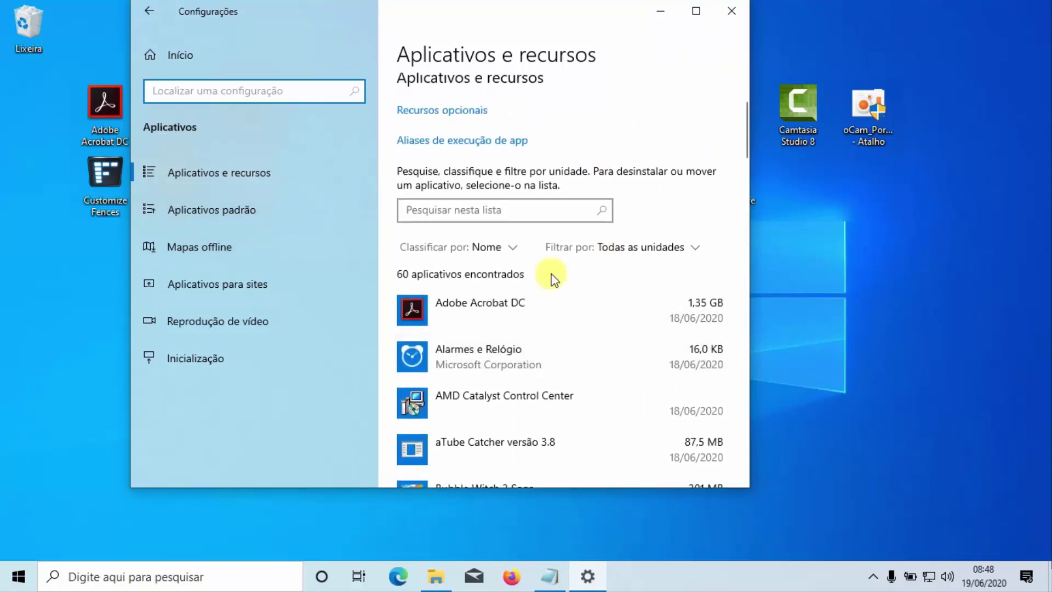
left_click(195, 206)
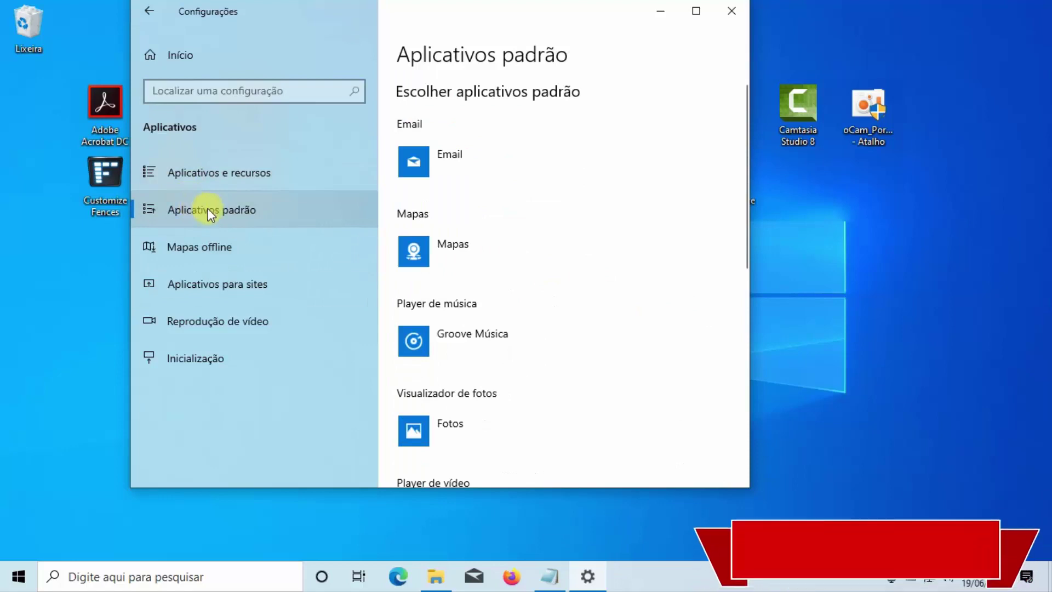
scroll(614, 230, "down", 3)
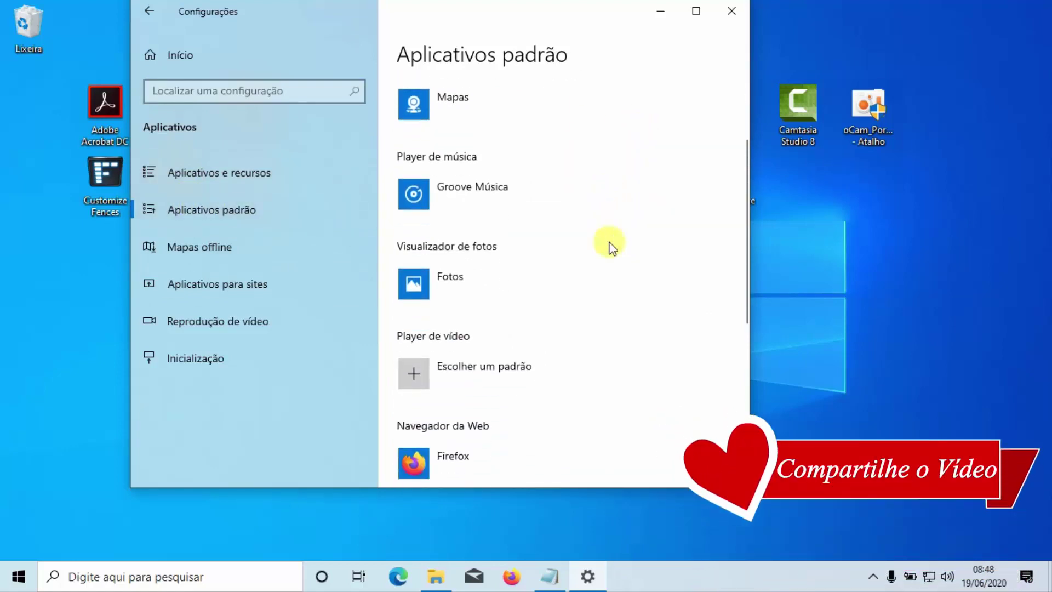
- Check which apps are offered as the default Visualizador de fotos, then close Settings without choosing one
left_click(437, 298)
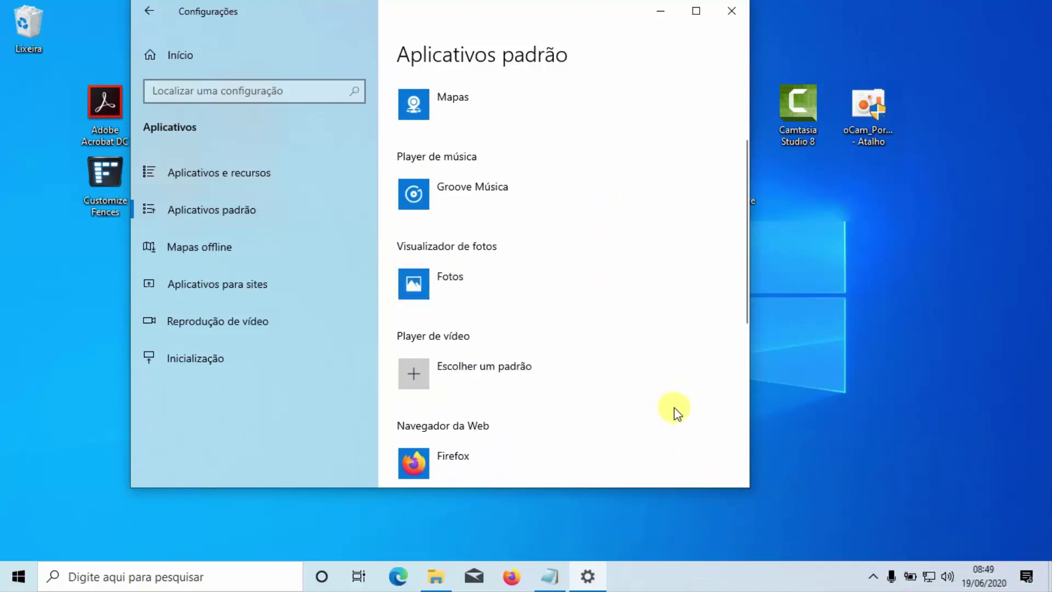
left_click(655, 402)
left_click(732, 12)
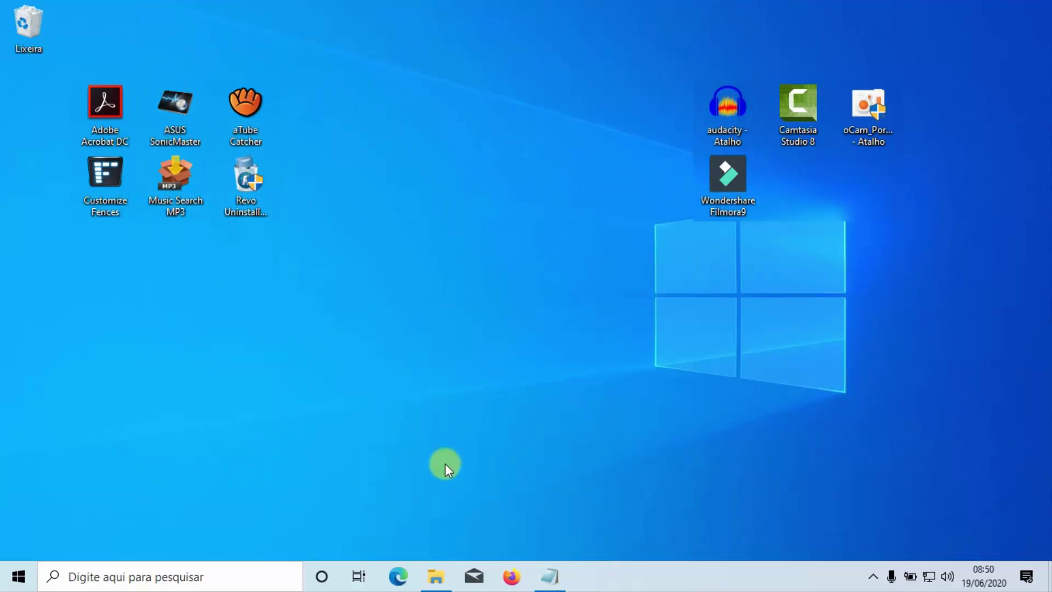
- Run the wlsetup-all_pt-br installer from the Downloads folder as administrator and minimize the folder window
left_click(436, 576)
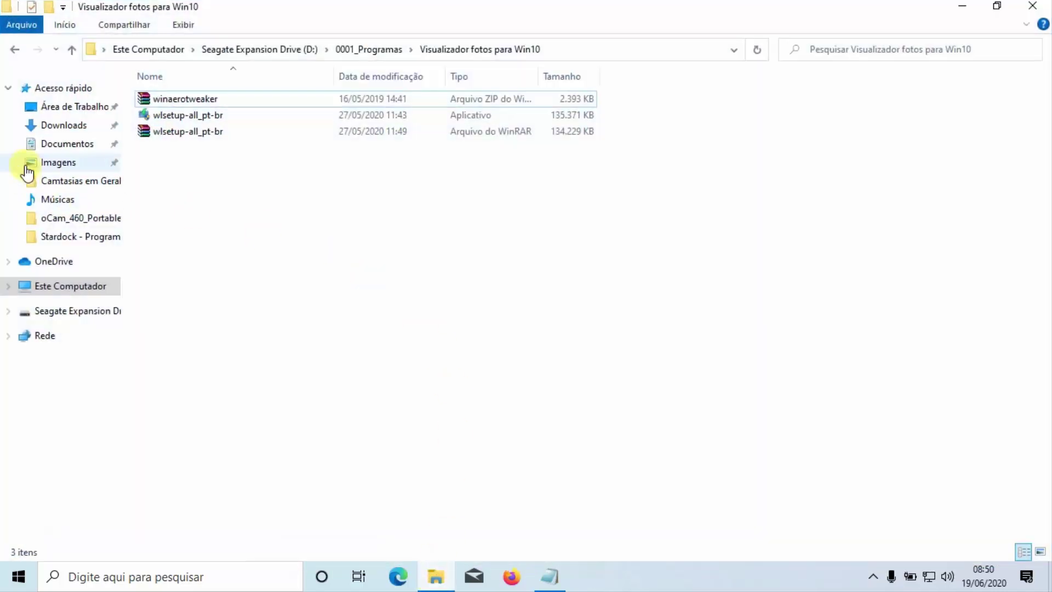
left_click(68, 131)
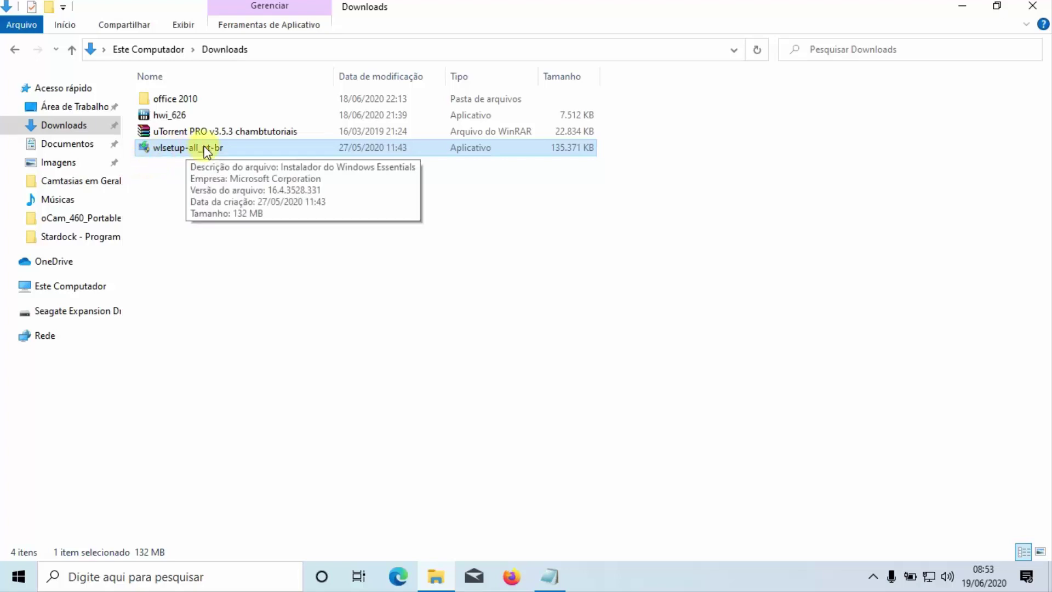
right_click(172, 149)
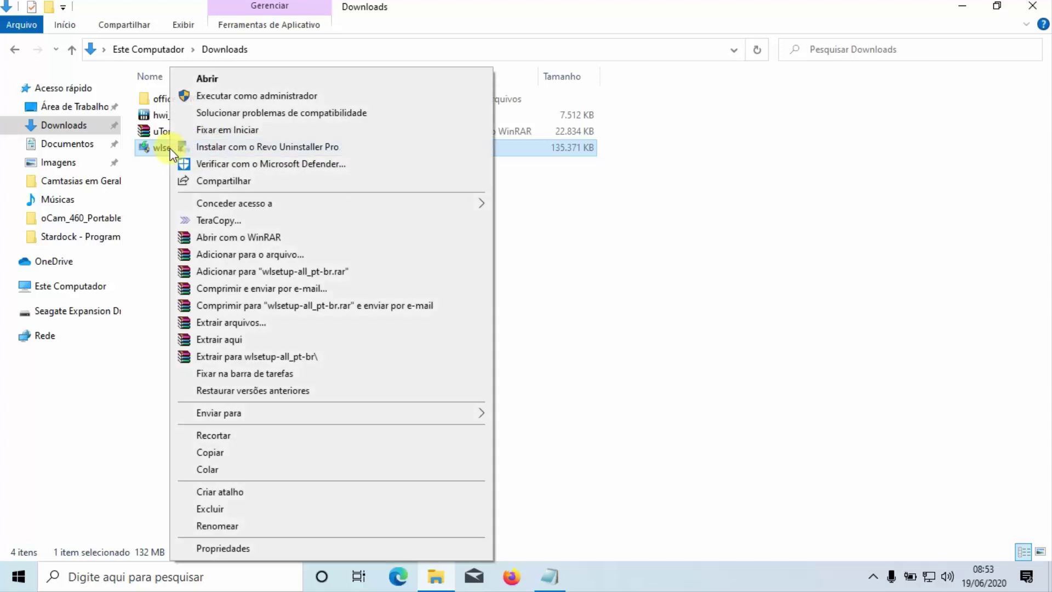
left_click(221, 96)
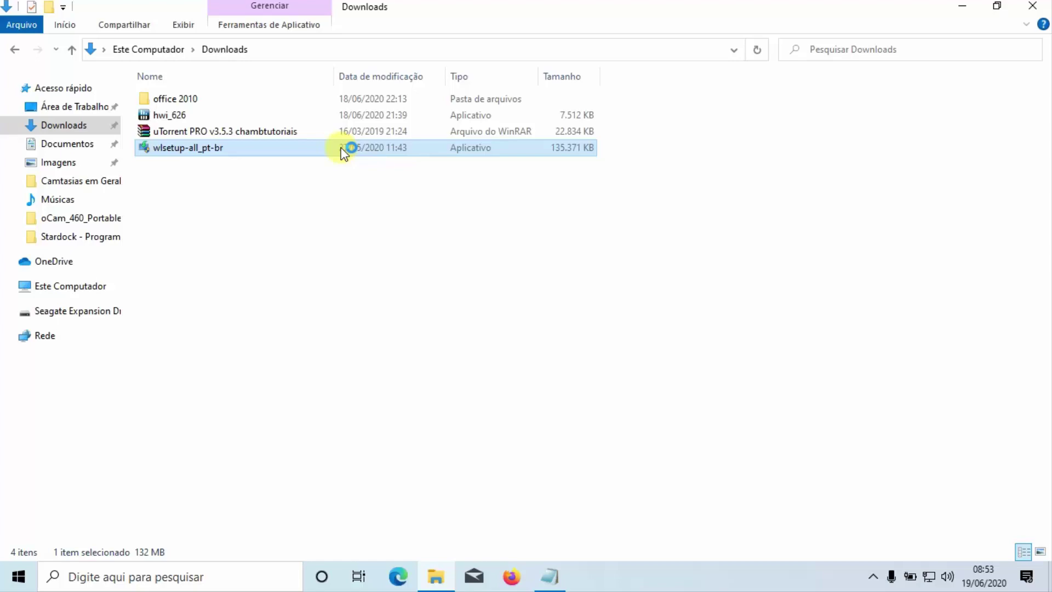
left_click(962, 7)
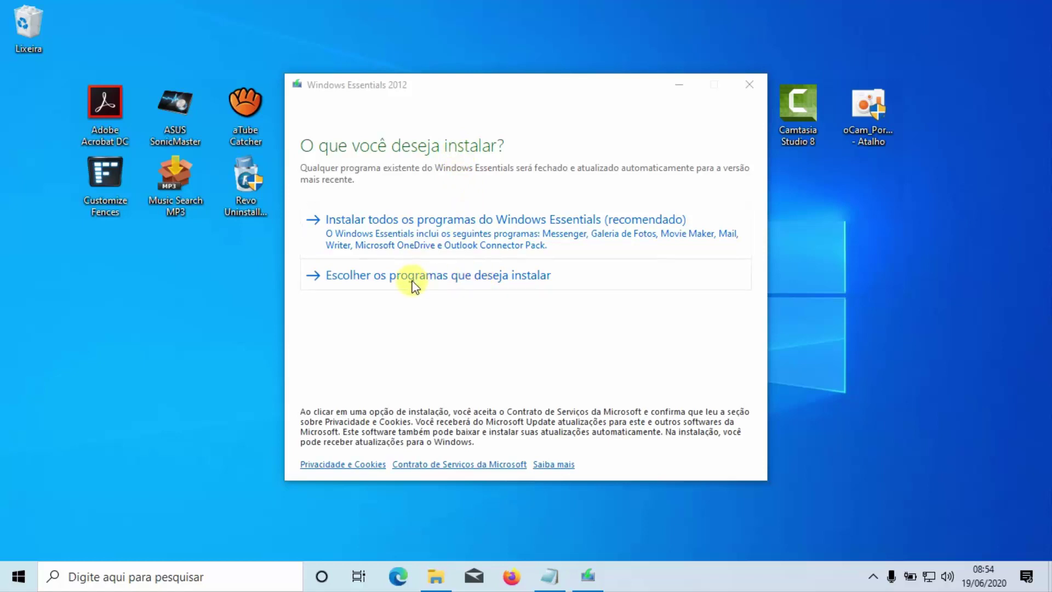
- Install only Galeria de Fotos e Movie Maker from Windows Essentials 2012, excluding Messenger, Mail and Writer, and close the finished installer
left_click(357, 282)
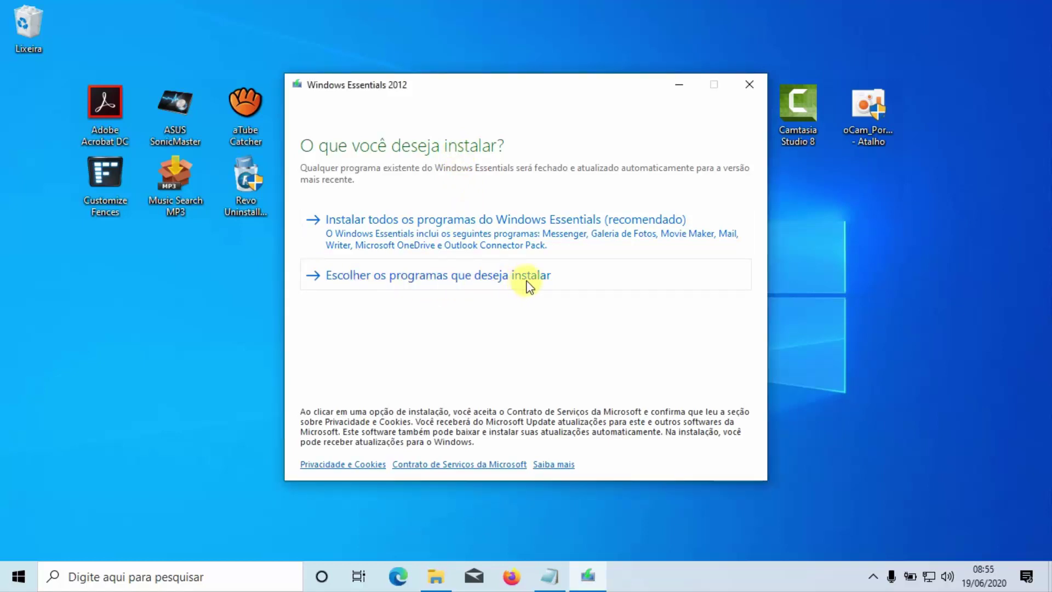
left_click(420, 280)
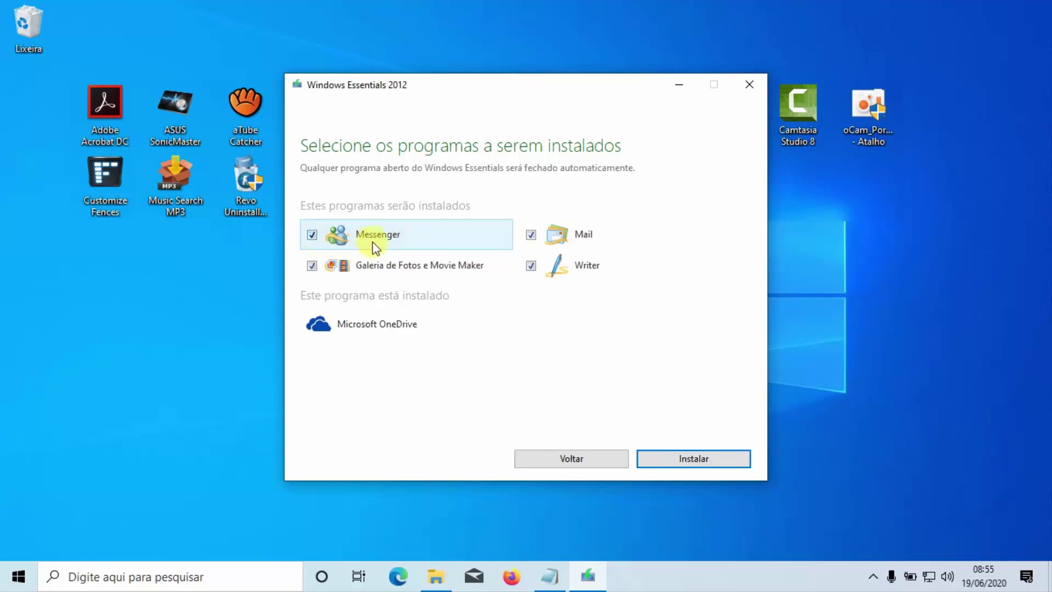
left_click(312, 236)
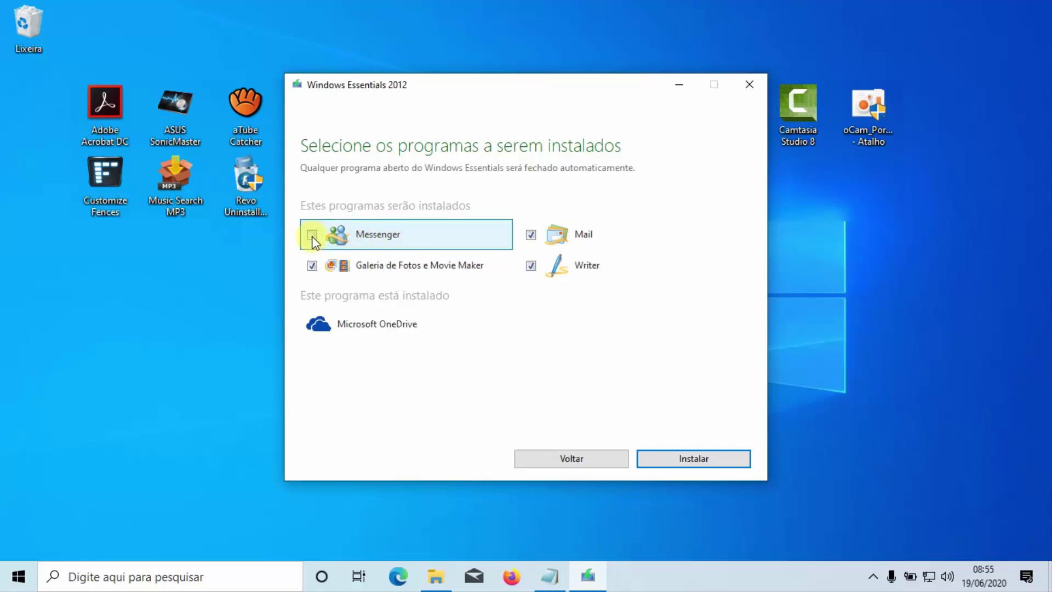
left_click(529, 234)
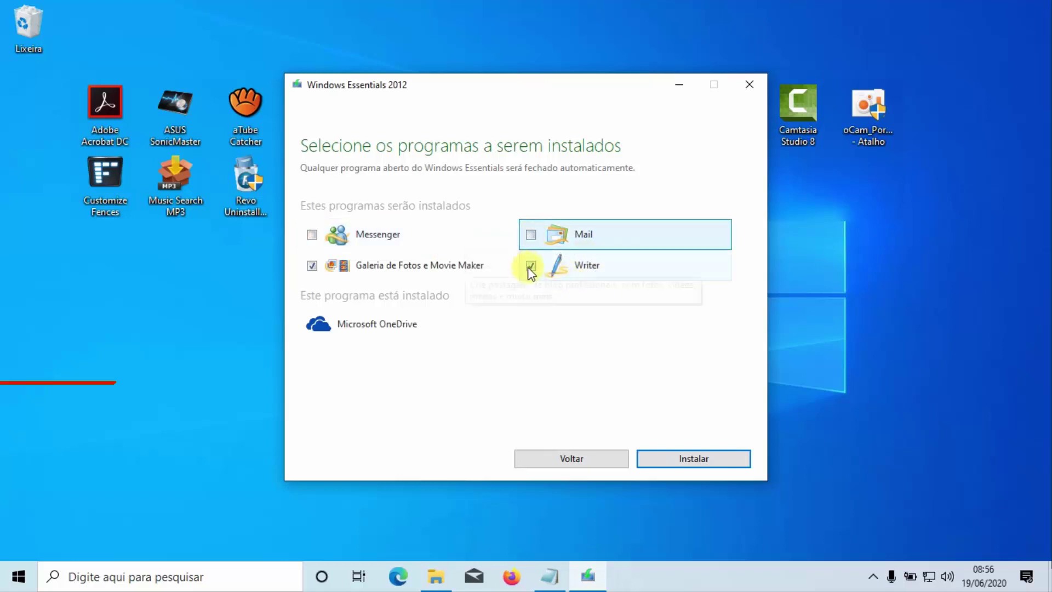
left_click(528, 268)
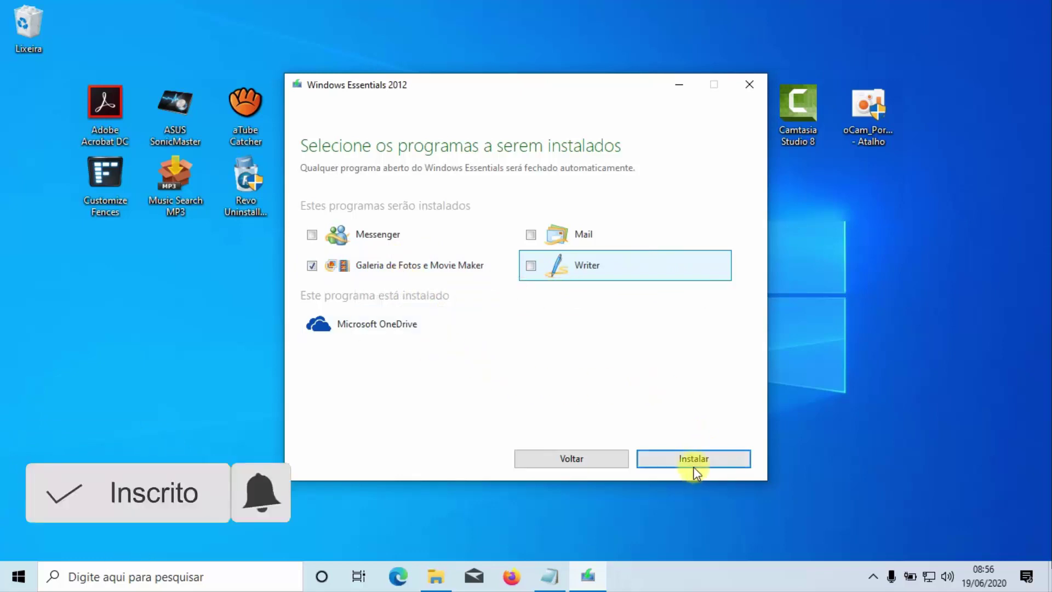
left_click(707, 460)
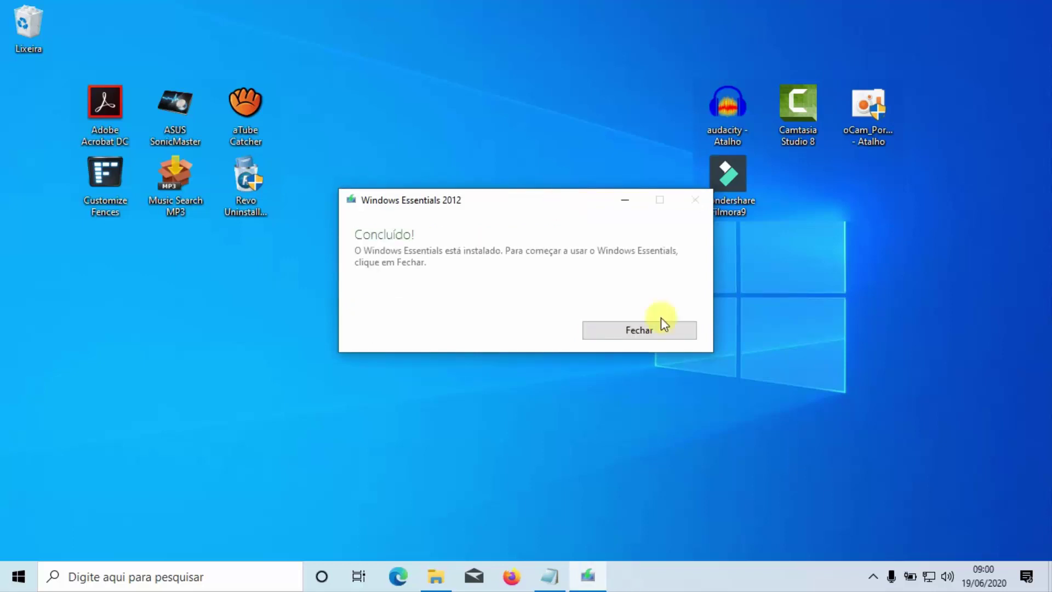
left_click(632, 330)
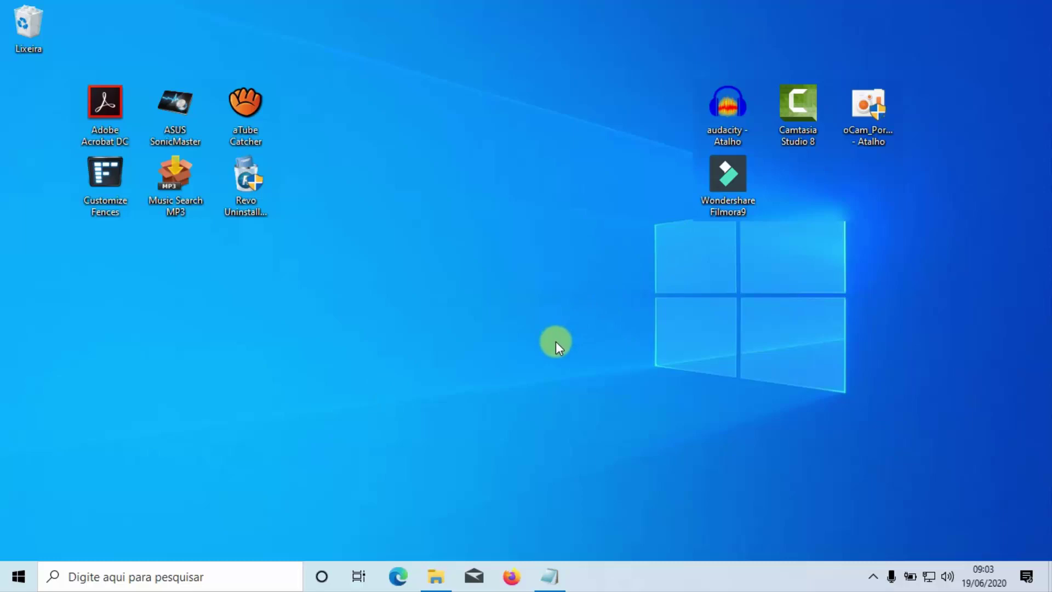
- Open the Aplicativos padrão page in the Windows Settings for Aplicativos
left_click(19, 575)
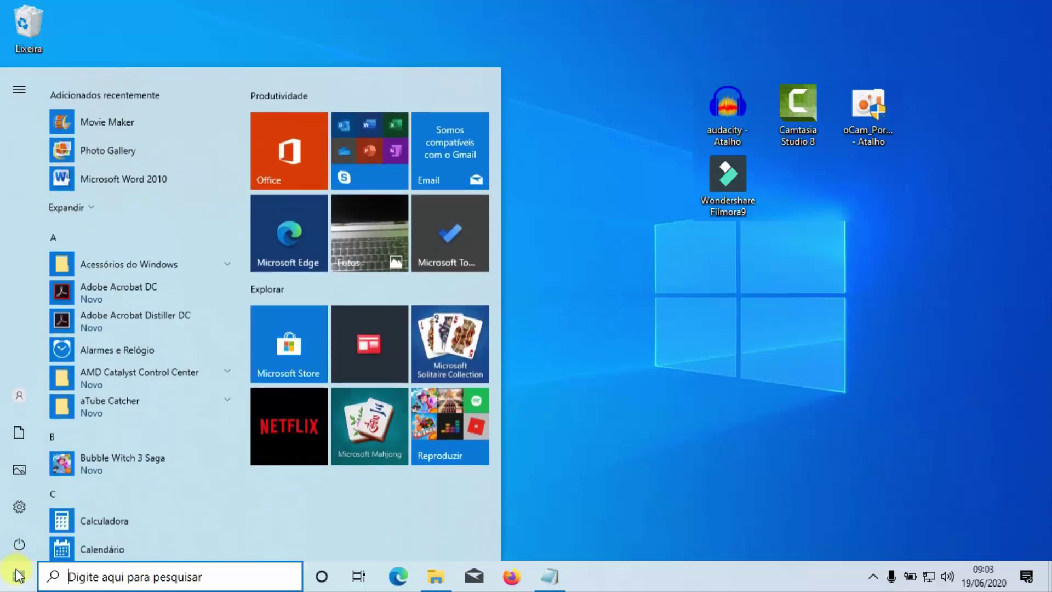
left_click(18, 508)
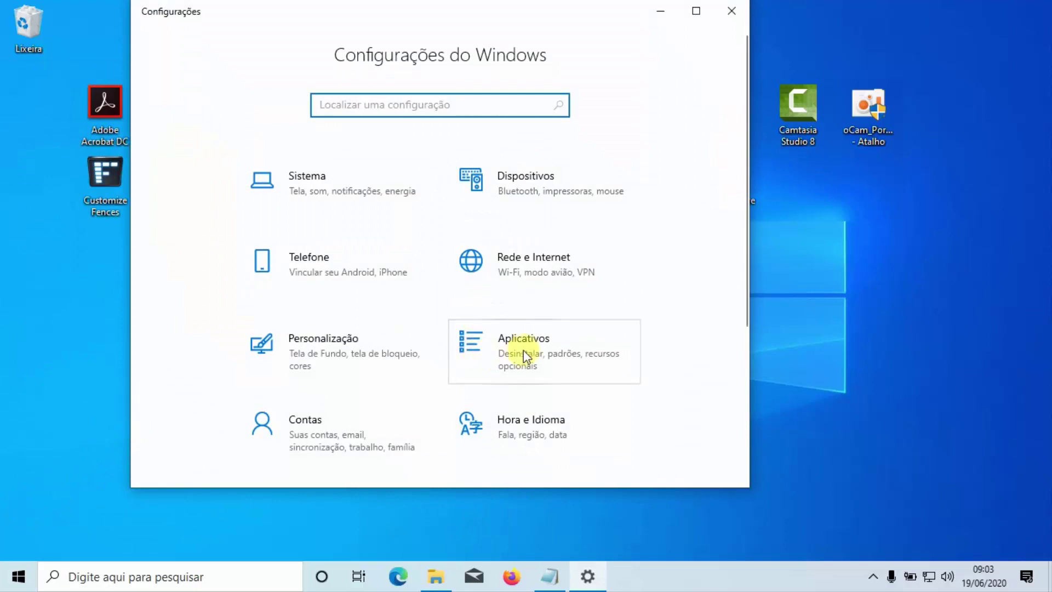
left_click(531, 348)
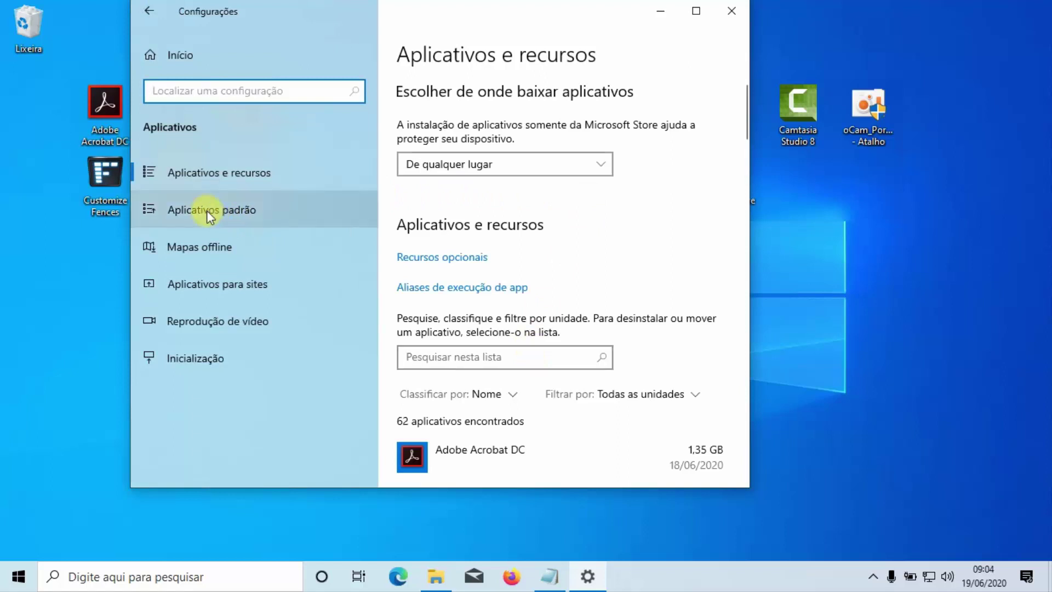
left_click(210, 214)
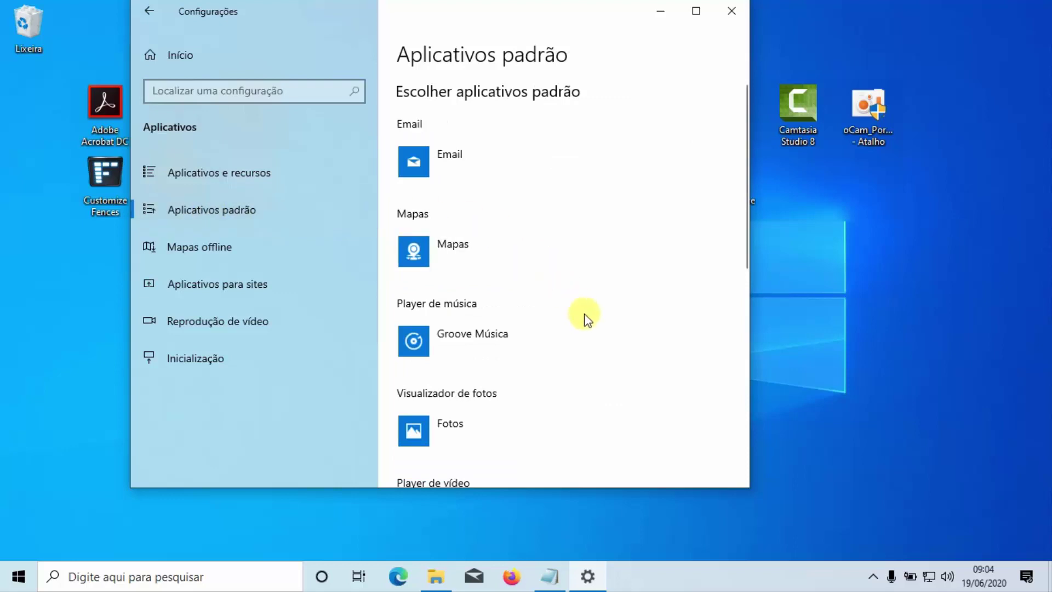
- Set Galeria de Fotos as the default Visualizador de fotos and close Settings
scroll(623, 323, "down", 4)
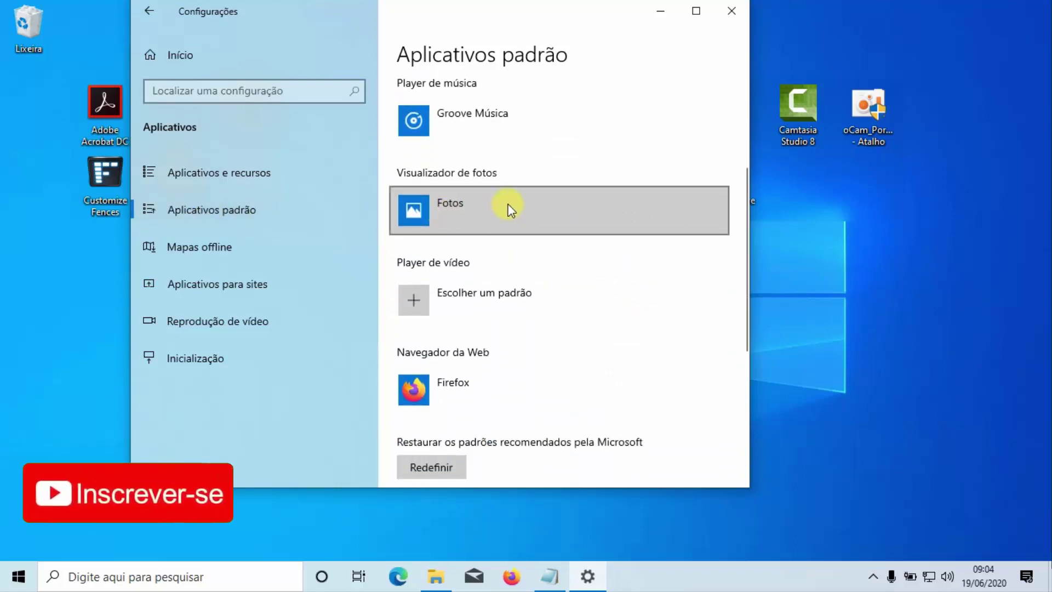
left_click(733, 204)
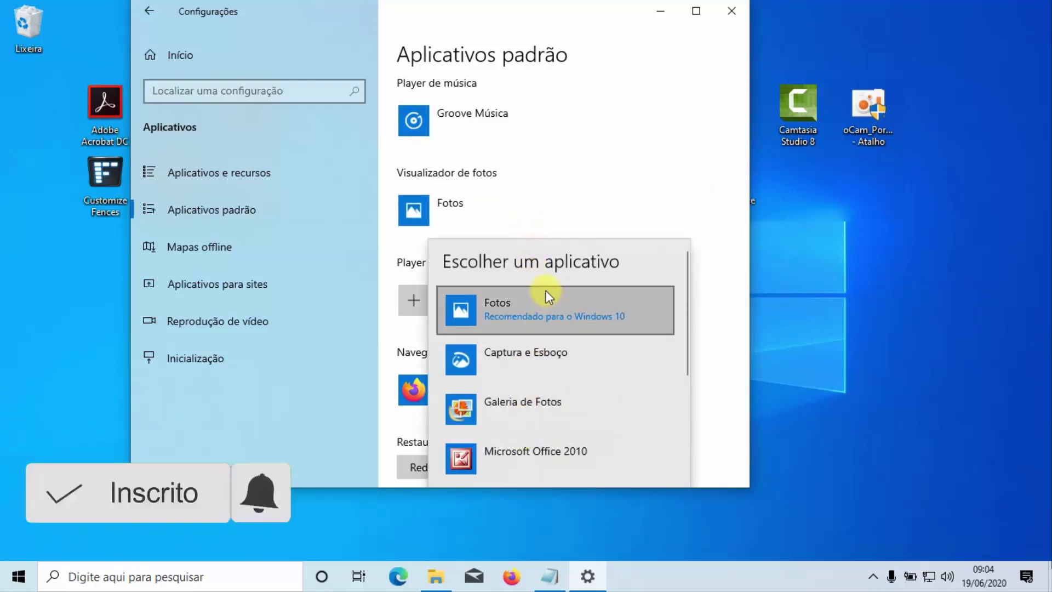
left_click(492, 404)
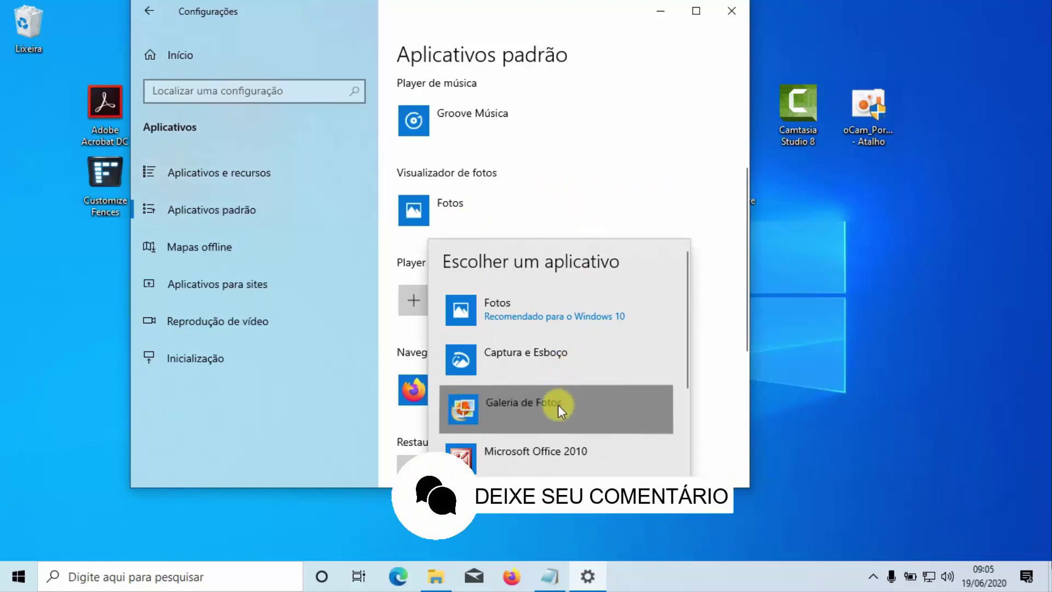
left_click(548, 317)
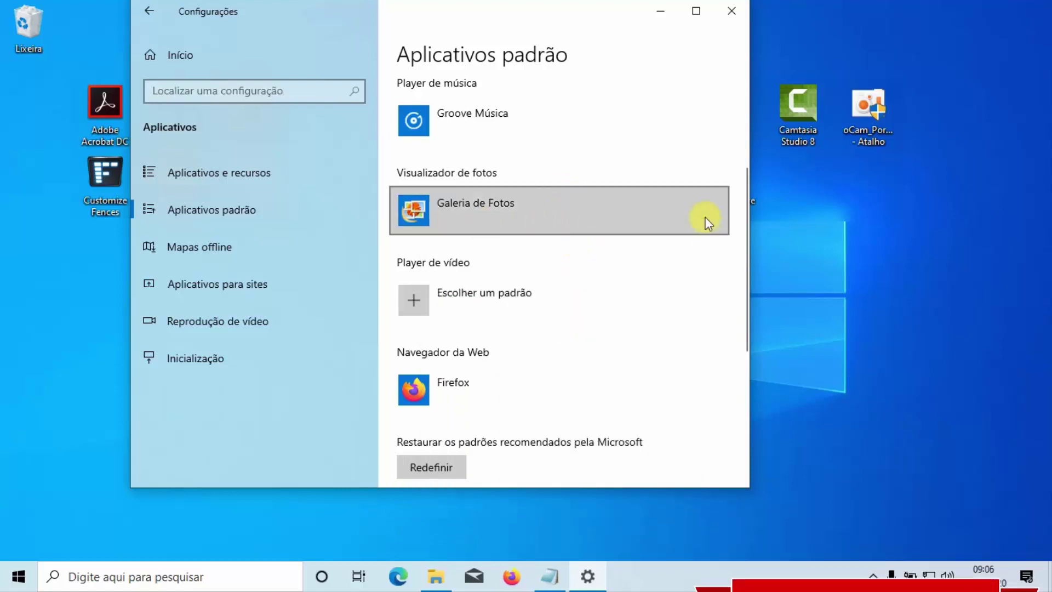
left_click(730, 11)
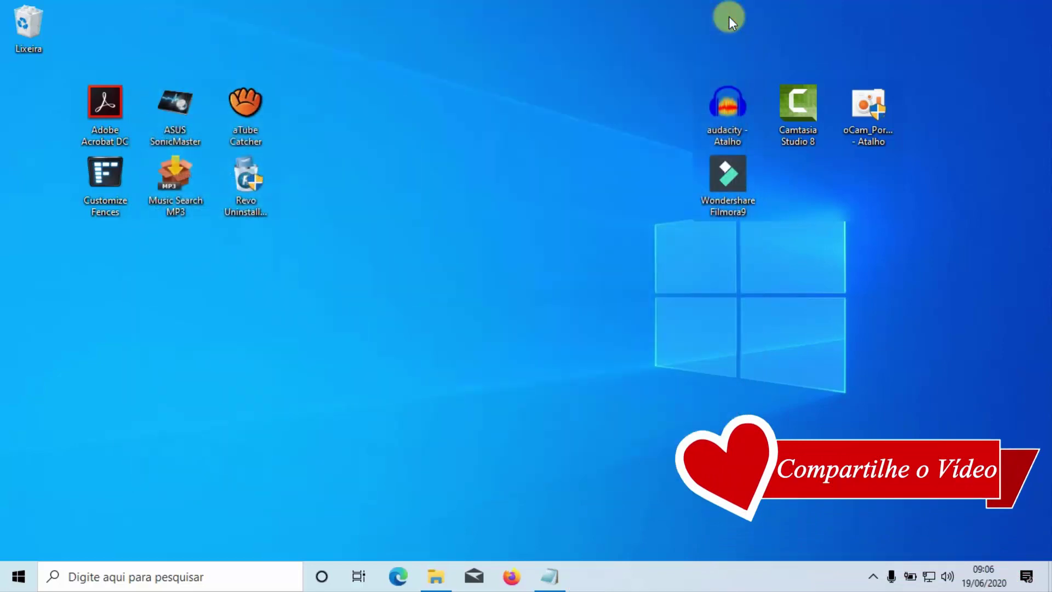
- Open the image paisagem-3d_2719_1600x1200 from Imagens > Imagens da Câmera and accept the Microsoft services agreement
left_click(435, 576)
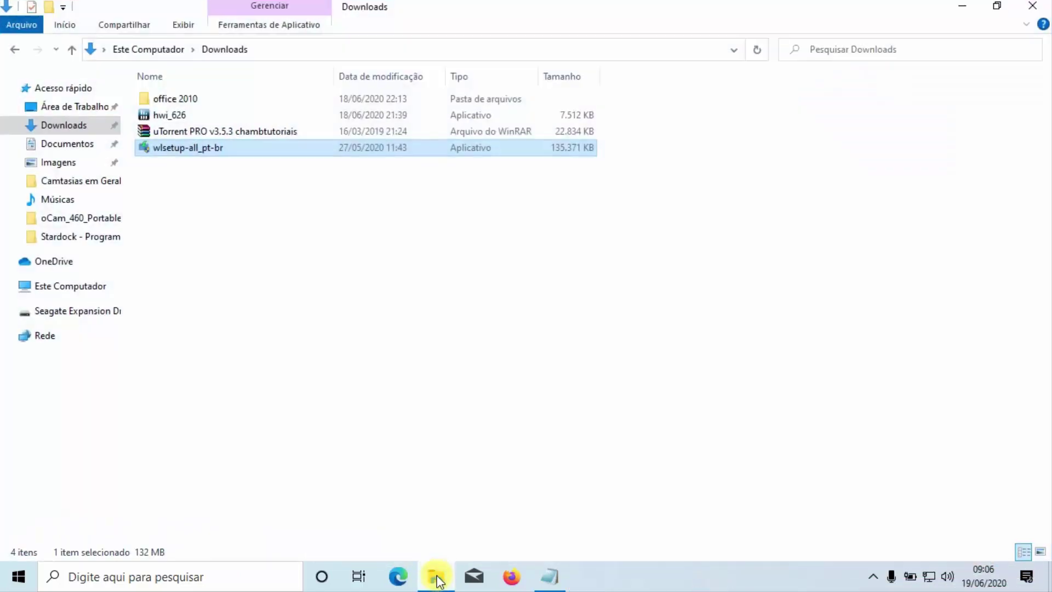
left_click(57, 161)
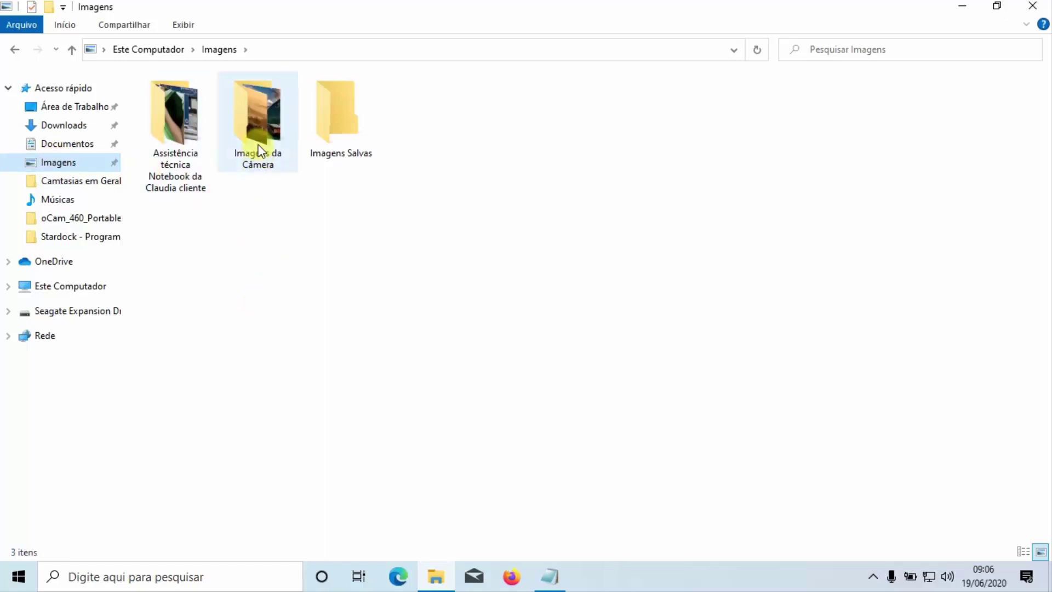
double_click(257, 143)
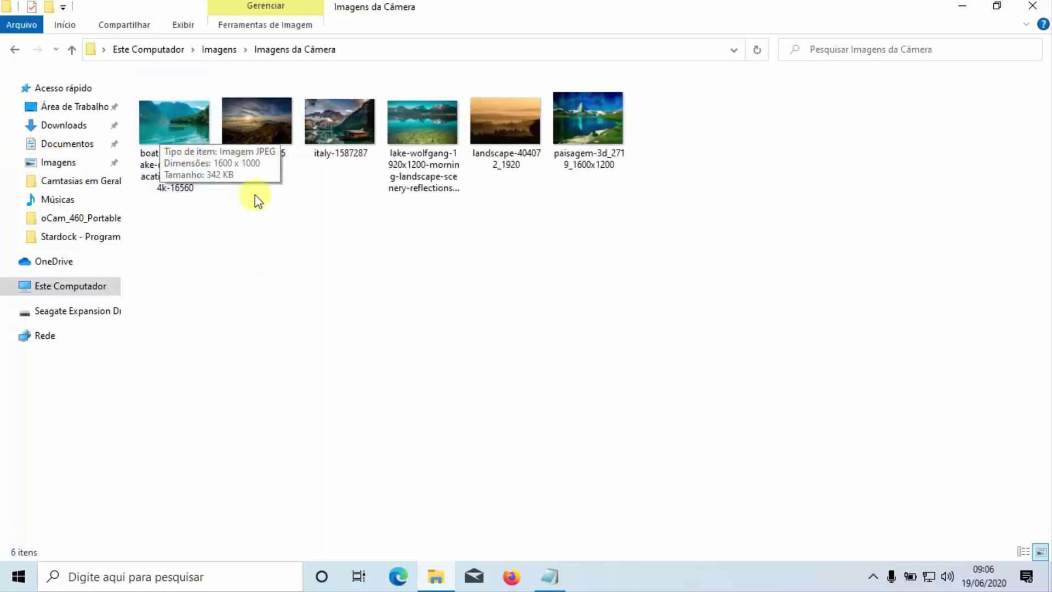
left_click(597, 145)
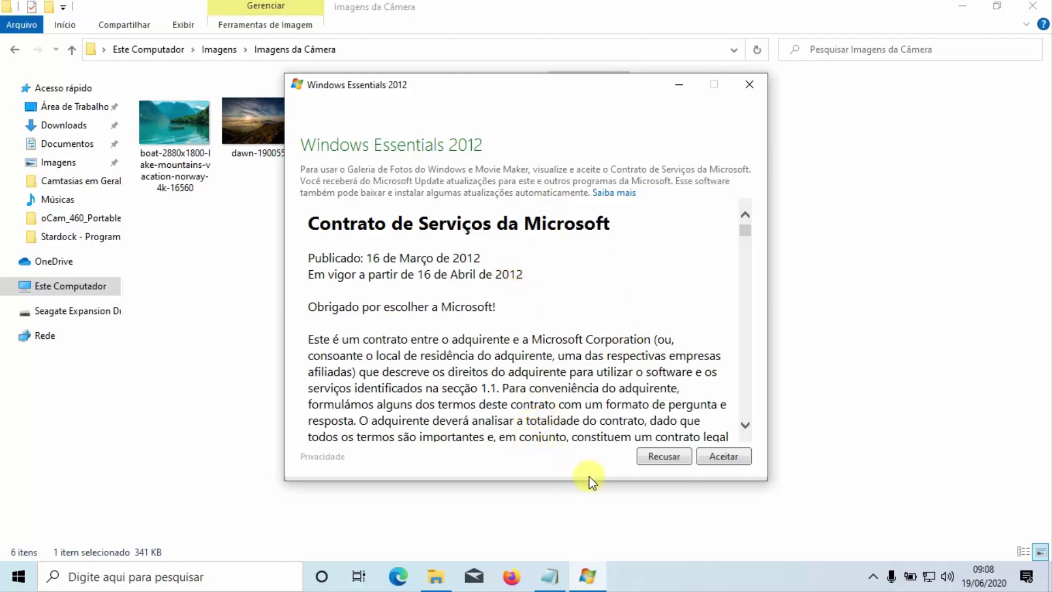
left_click(721, 459)
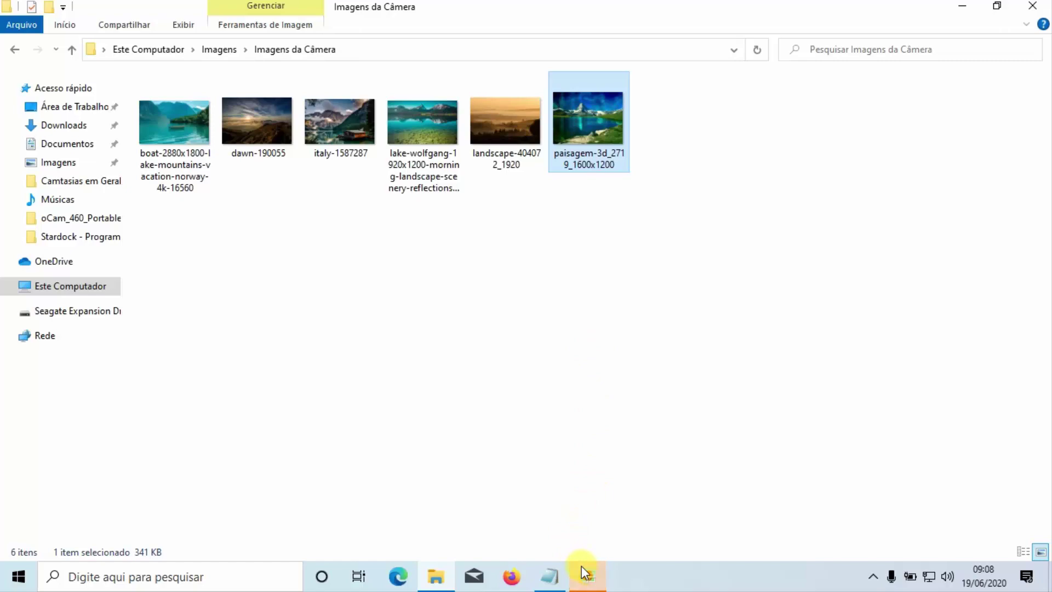
- Bring up the paisagem-3d_2719_1600x1200 viewer window, browse forward and back between the folder's images, and close the viewer
mouse_move(588, 582)
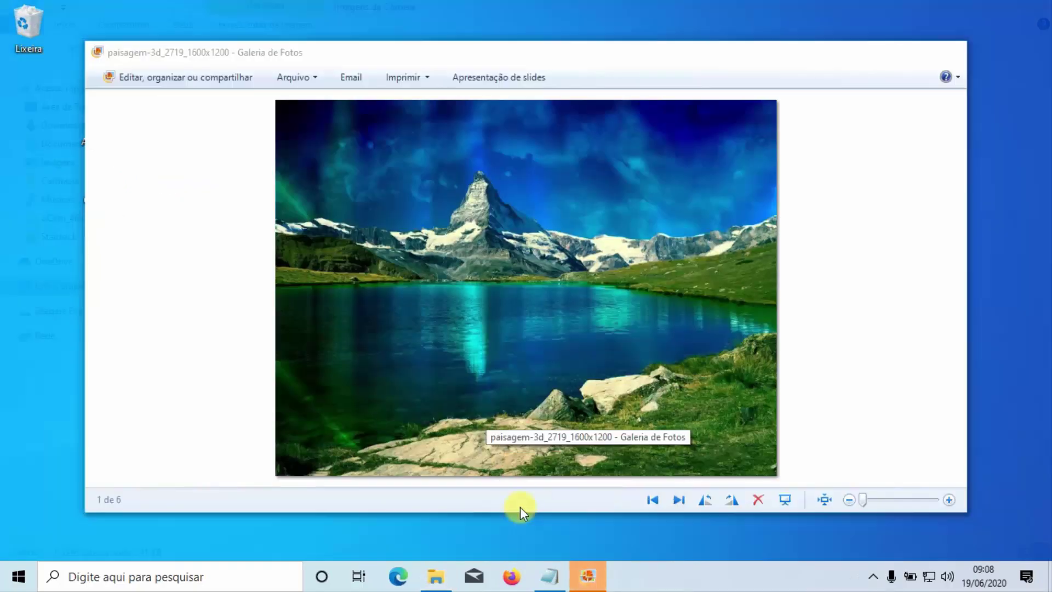
left_click(520, 507)
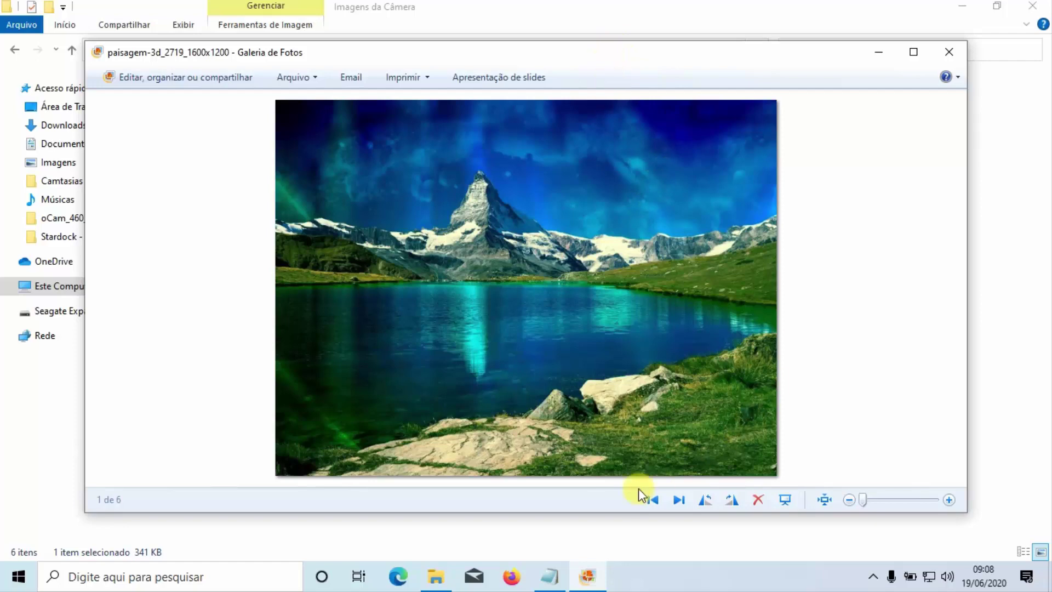
left_click(677, 500)
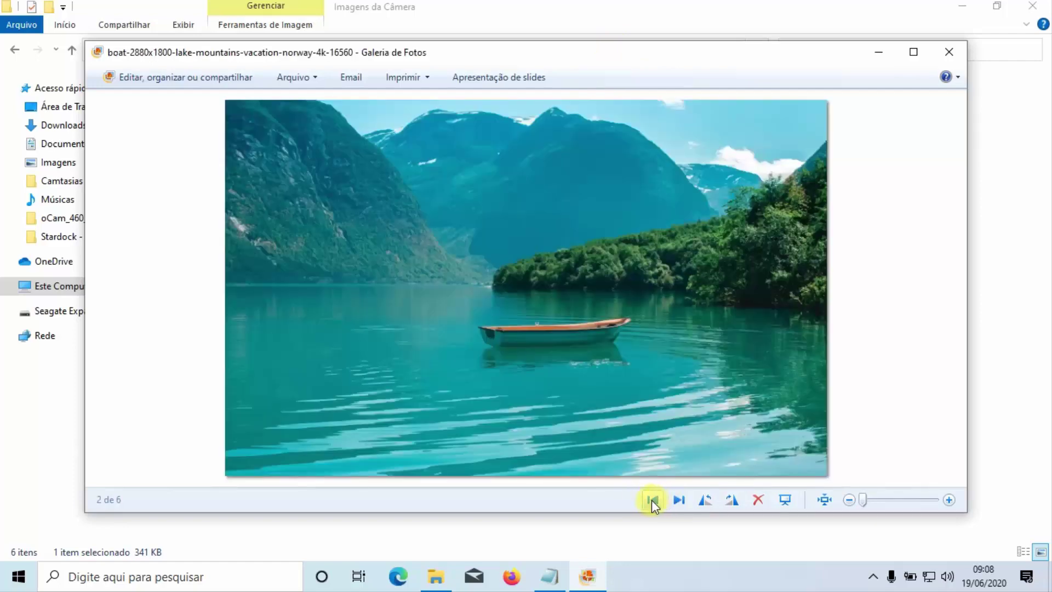
left_click(652, 500)
left_click(677, 500)
left_click(662, 499)
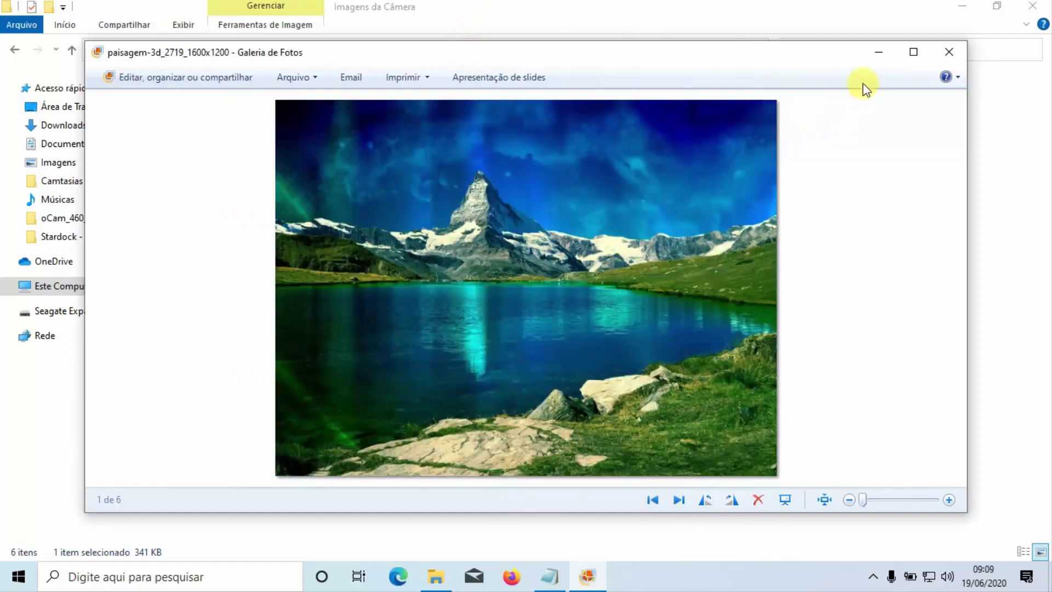
left_click(948, 53)
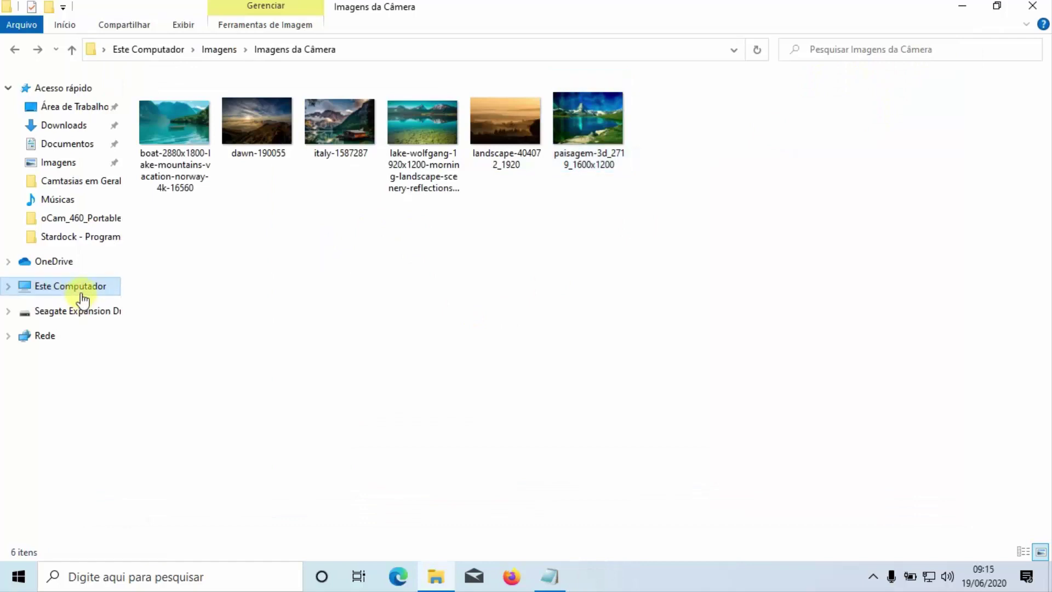
- Cut the Gravando_2020_06_19_08_36_24_629 video from the Vídeos folder of Este Computador
left_click(81, 292)
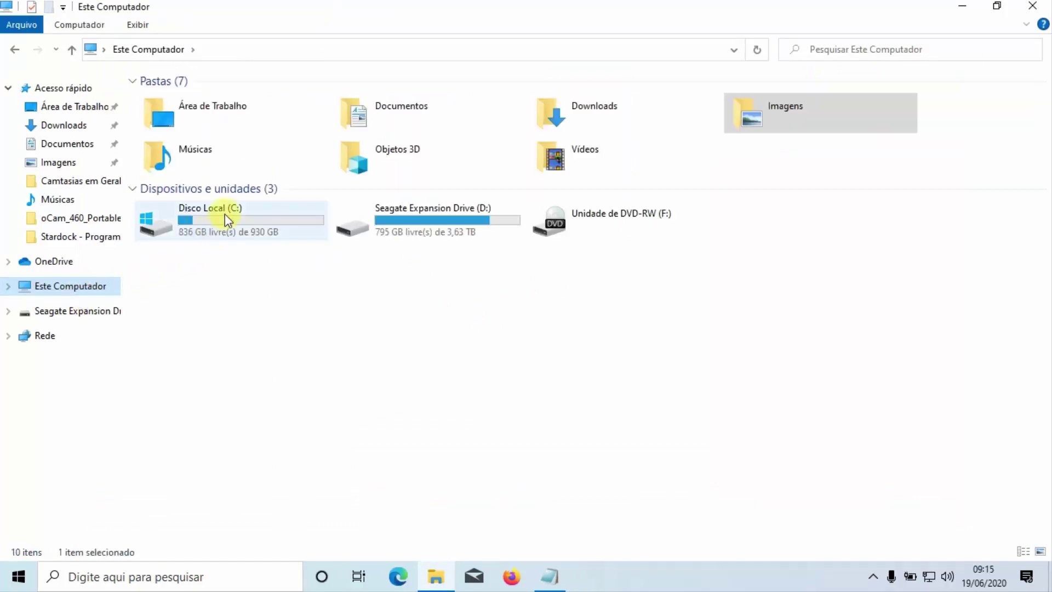
double_click(566, 160)
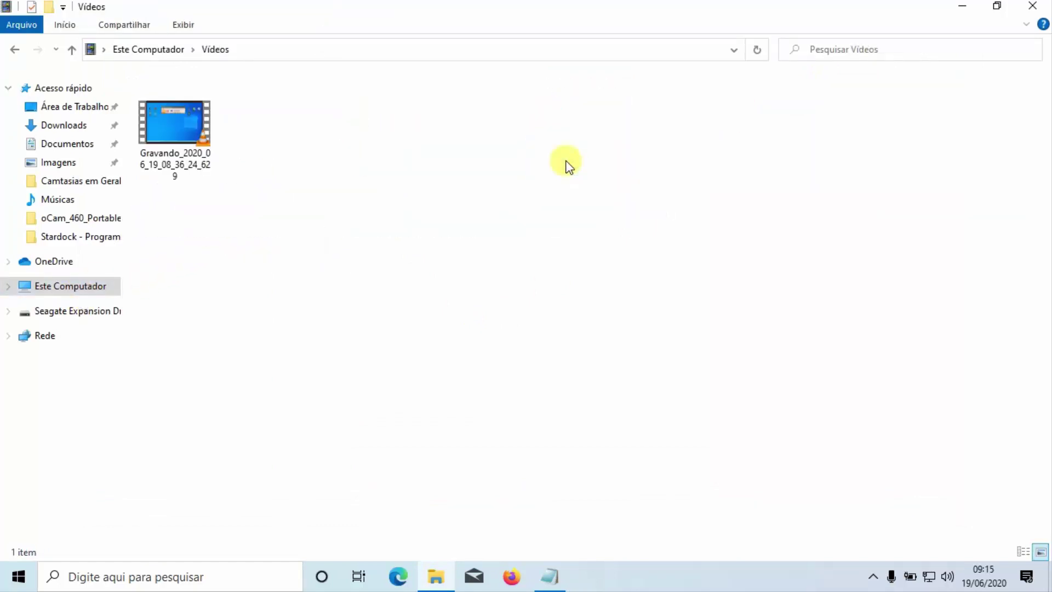
double_click(158, 133)
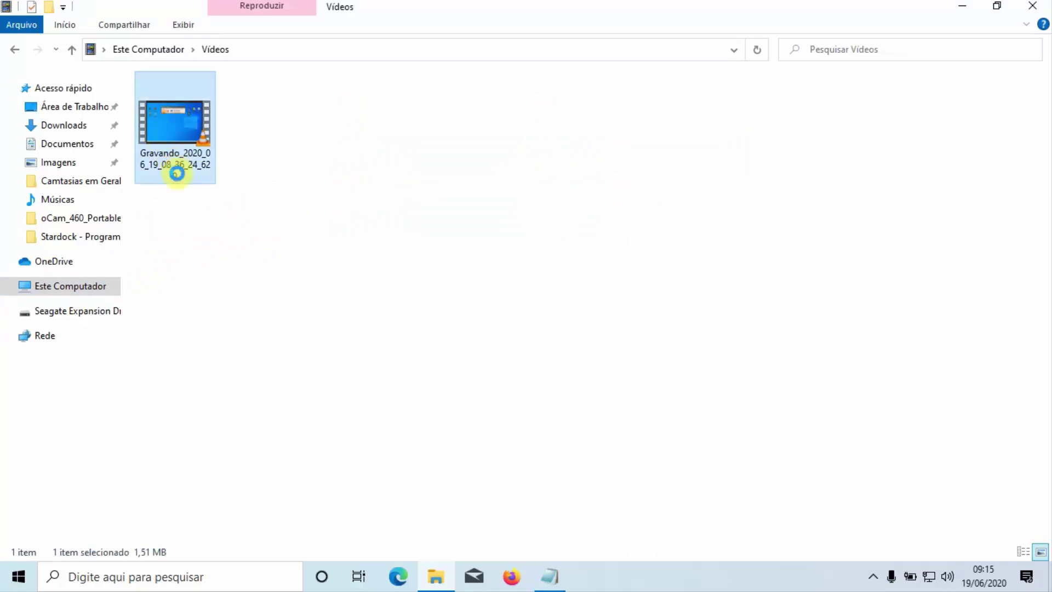
right_click(159, 133)
left_click(196, 419)
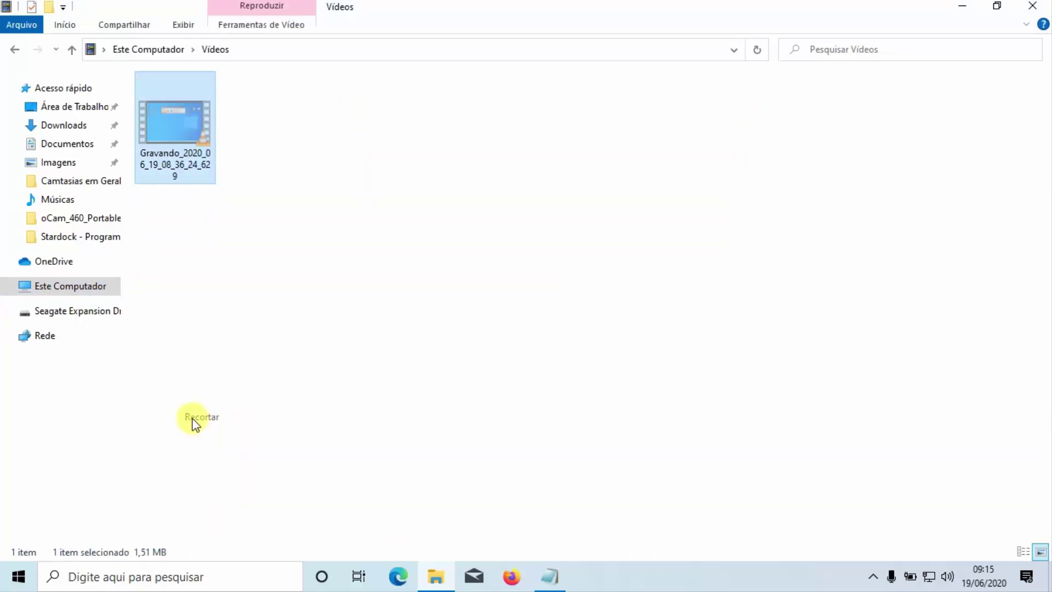
- Paste the cut video into Imagens > Imagens da Câmera, moving it with TeraCopy
left_click(60, 162)
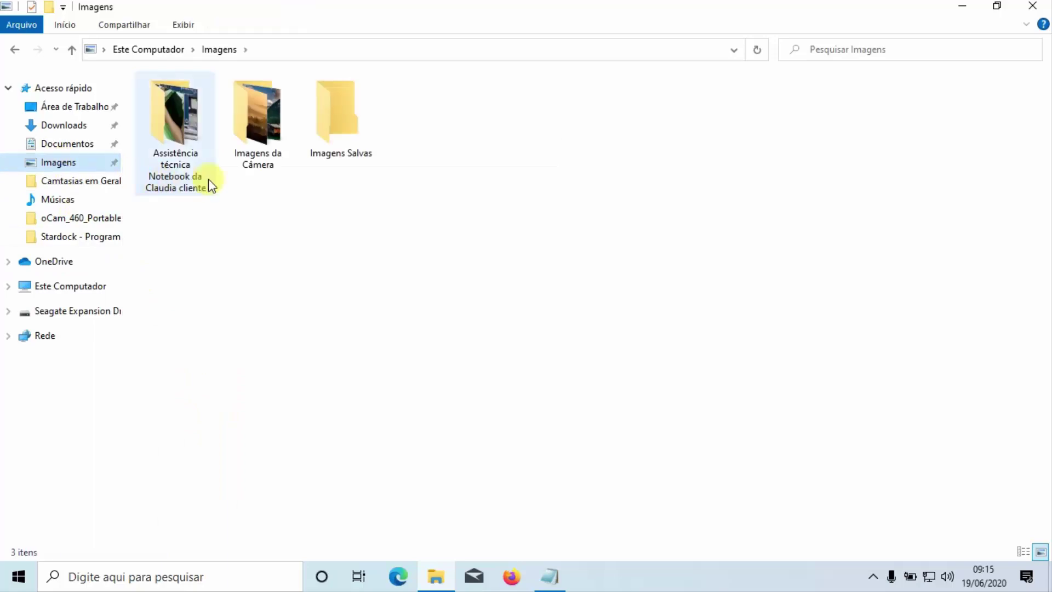
double_click(262, 131)
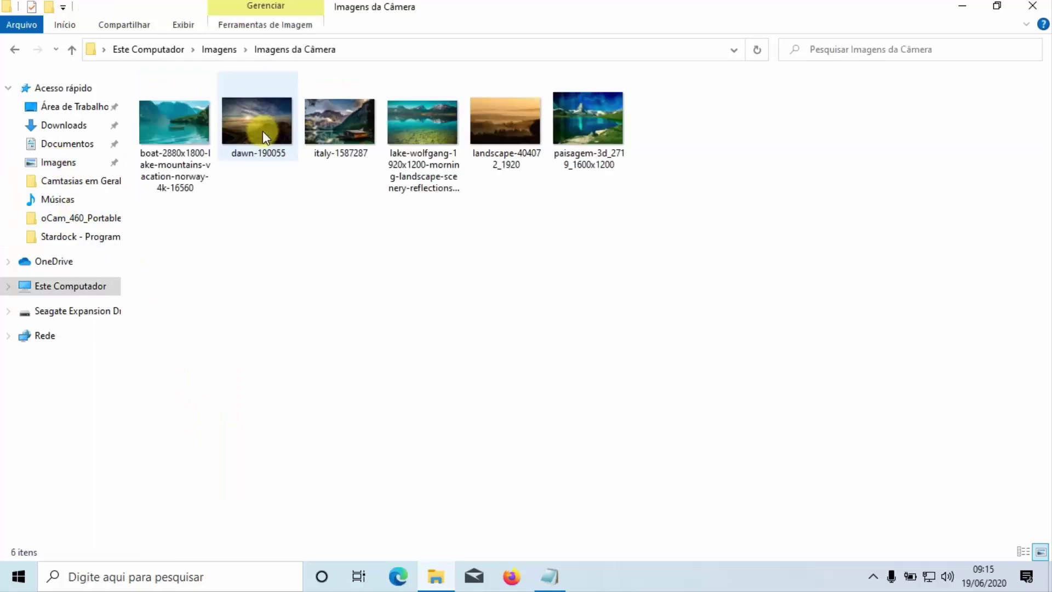
right_click(287, 203)
left_click(336, 347)
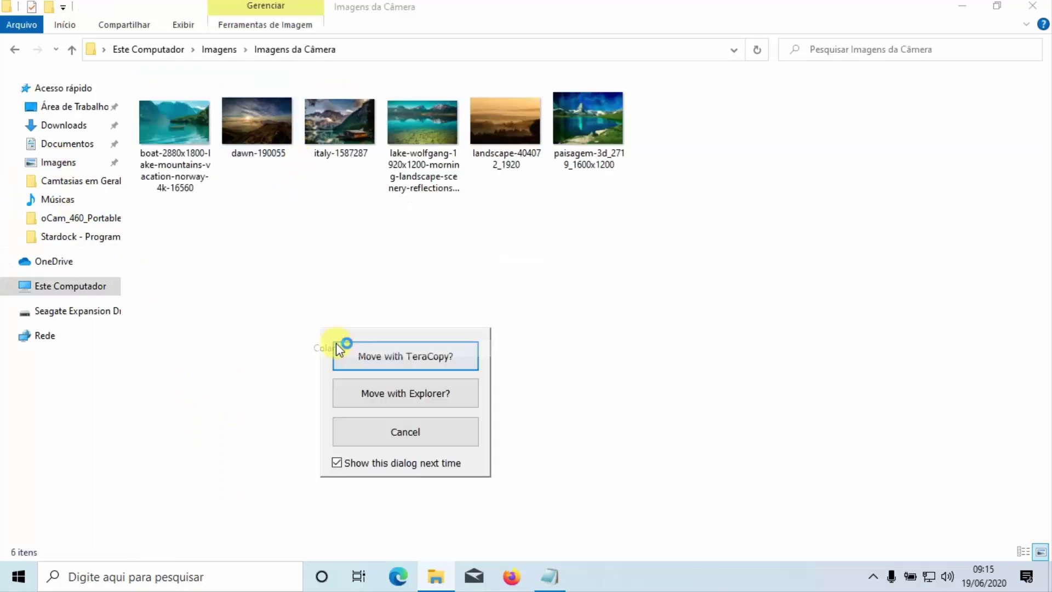
left_click(340, 354)
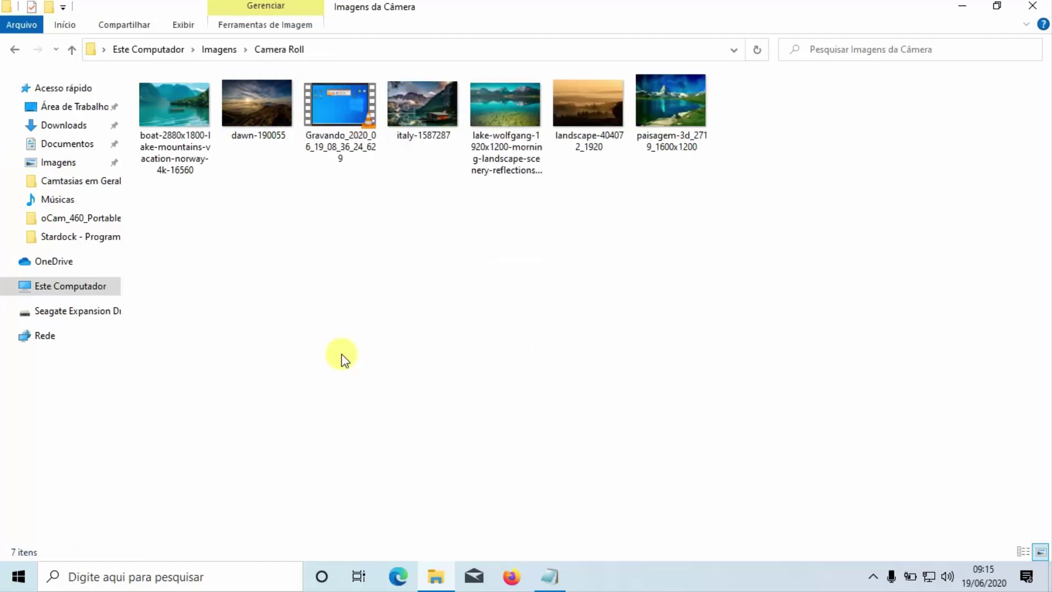
- Open the boat-2880x1800 image in Galeria de Fotos, advance to the Gravando video, and pause and resume its playback
left_click(150, 111)
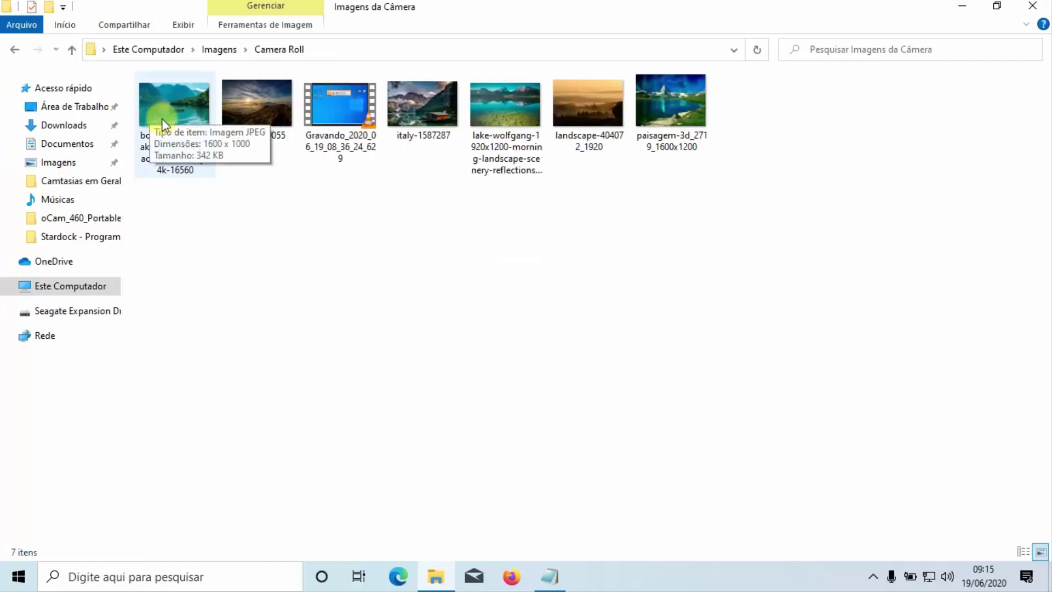
double_click(162, 118)
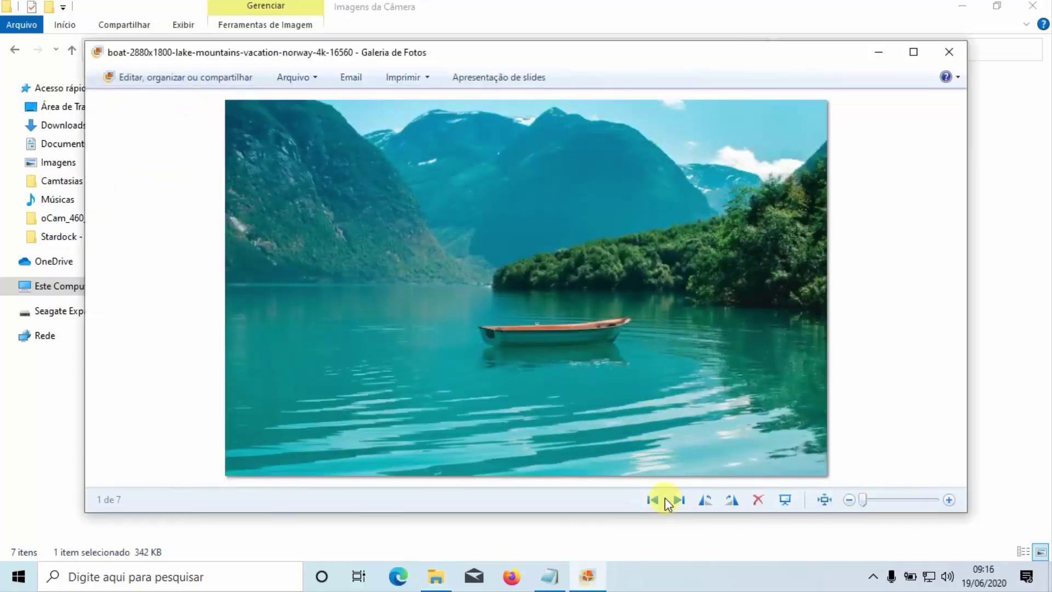
left_click(679, 500)
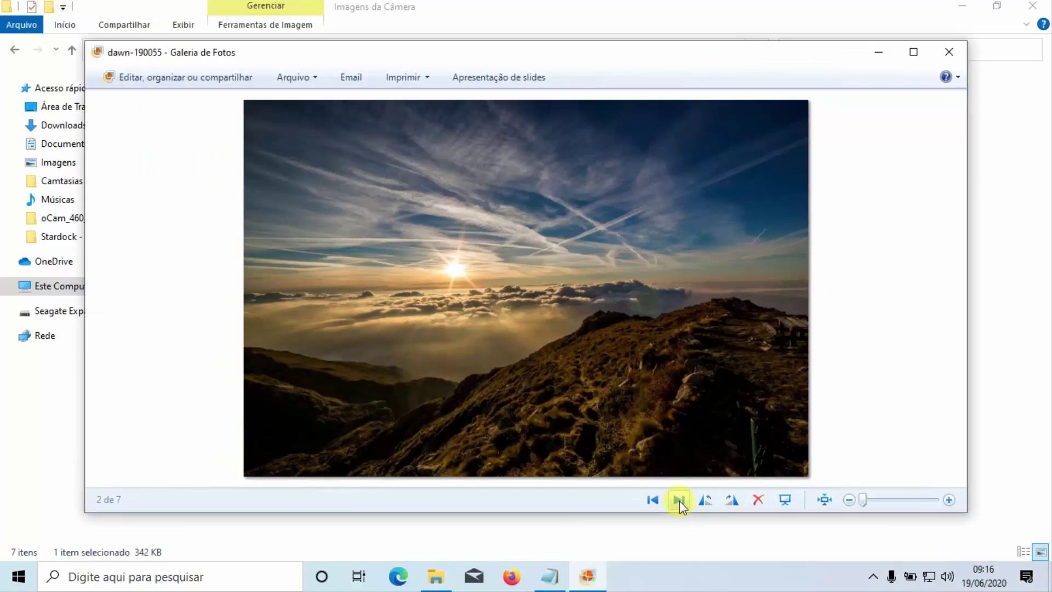
left_click(679, 501)
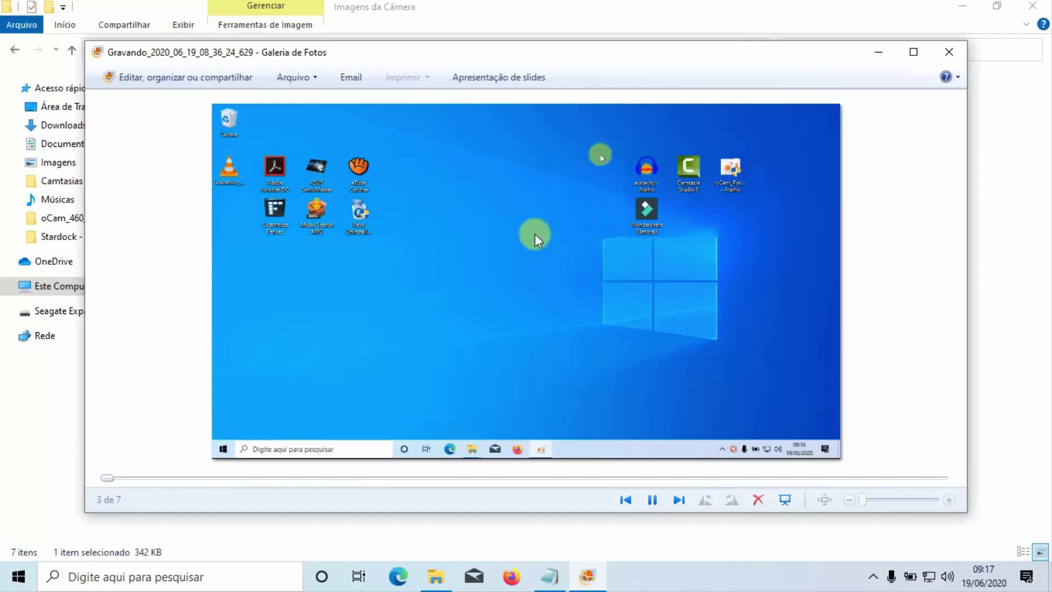
left_click(652, 499)
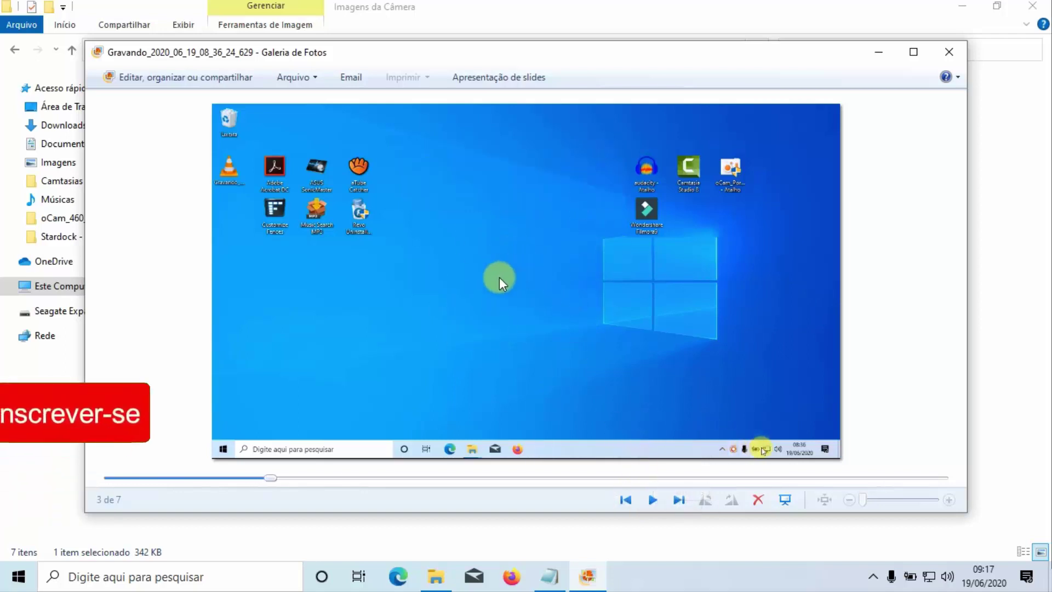
left_click(653, 499)
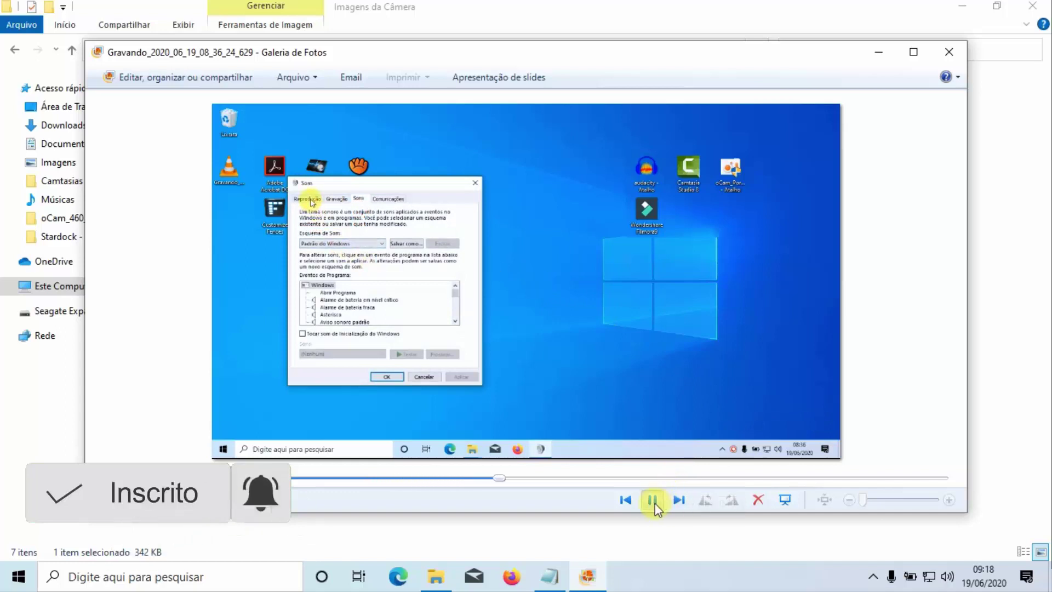
- Browse forward from the video through the folder's remaining items and around again to italy-1587287, and close the viewer
left_click(678, 499)
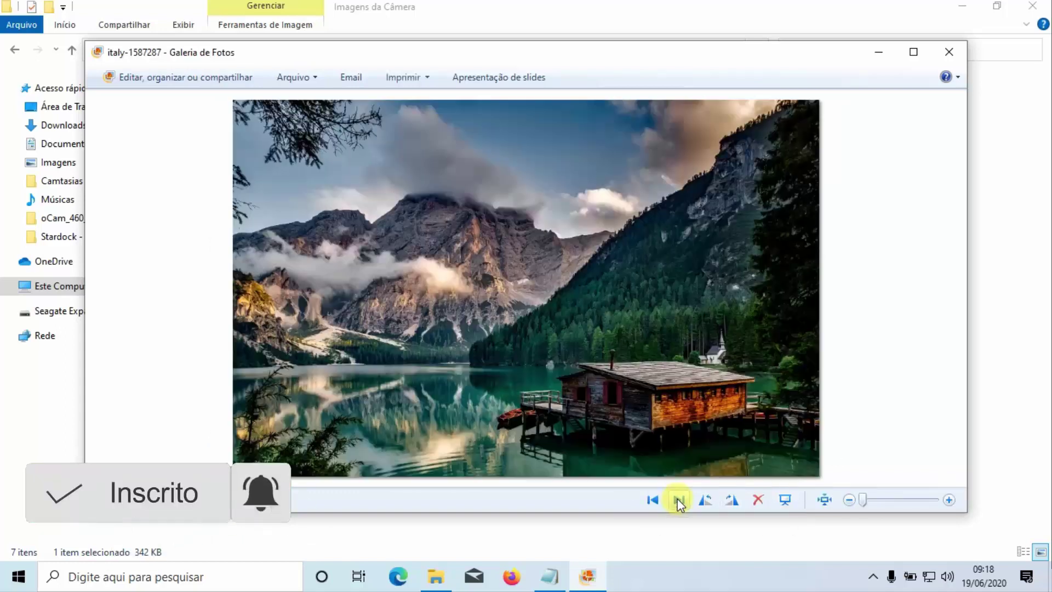
left_click(678, 499)
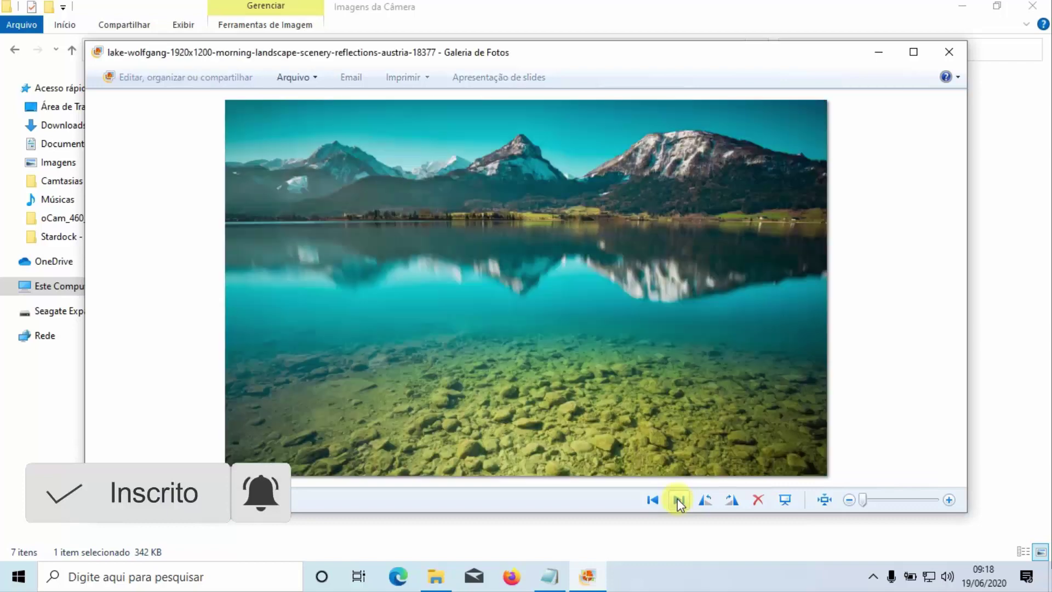
left_click(678, 499)
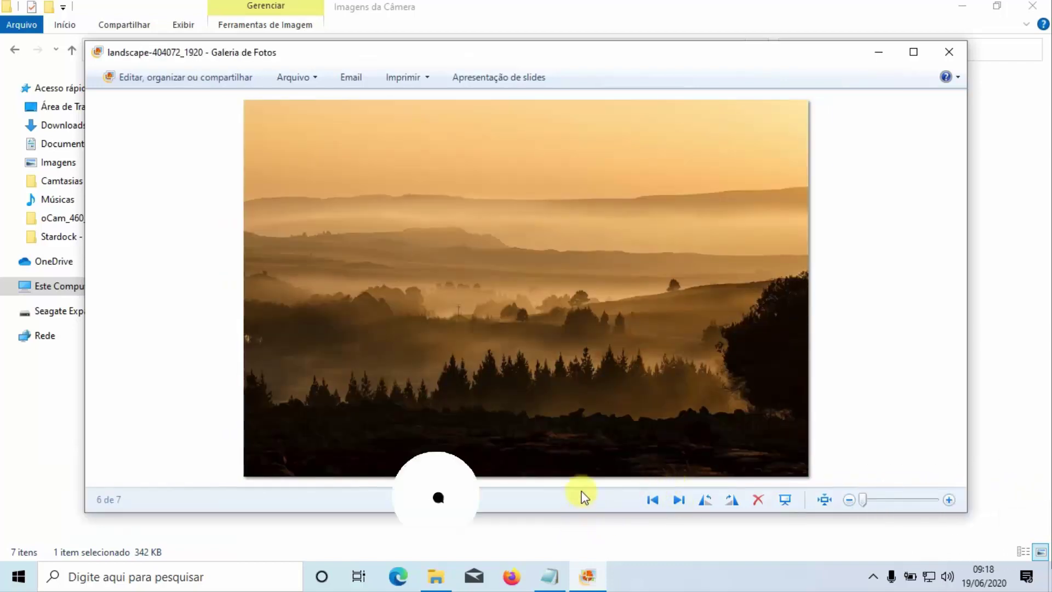
left_click(678, 499)
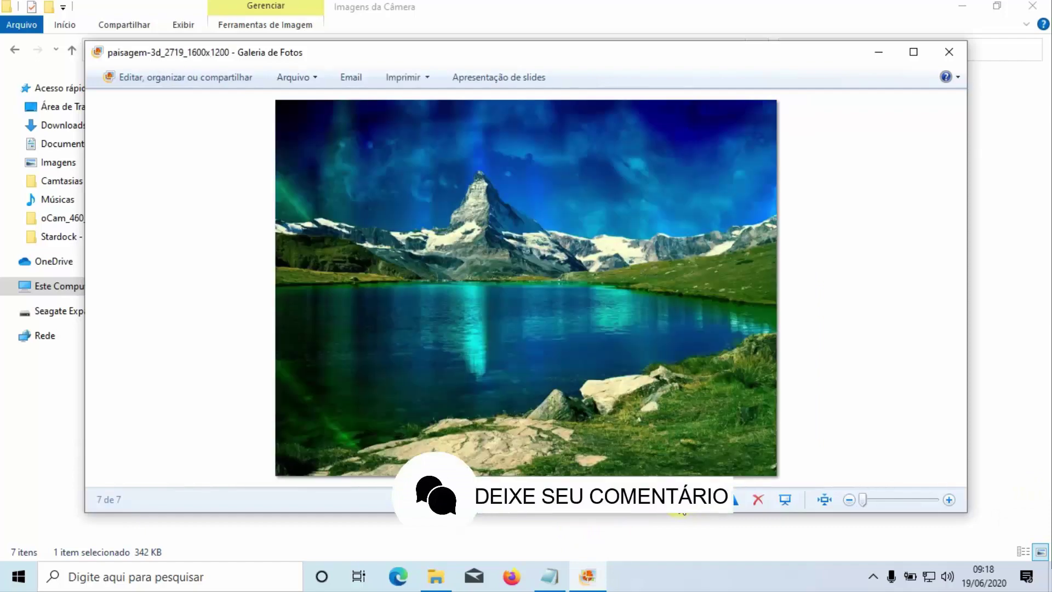
left_click(678, 499)
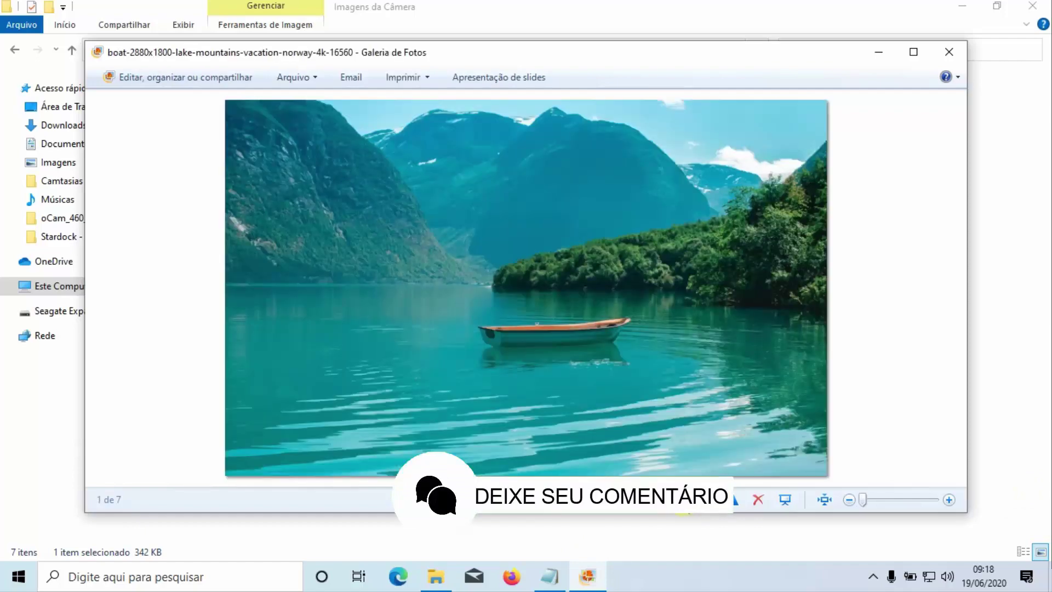
left_click(678, 499)
left_click(678, 499)
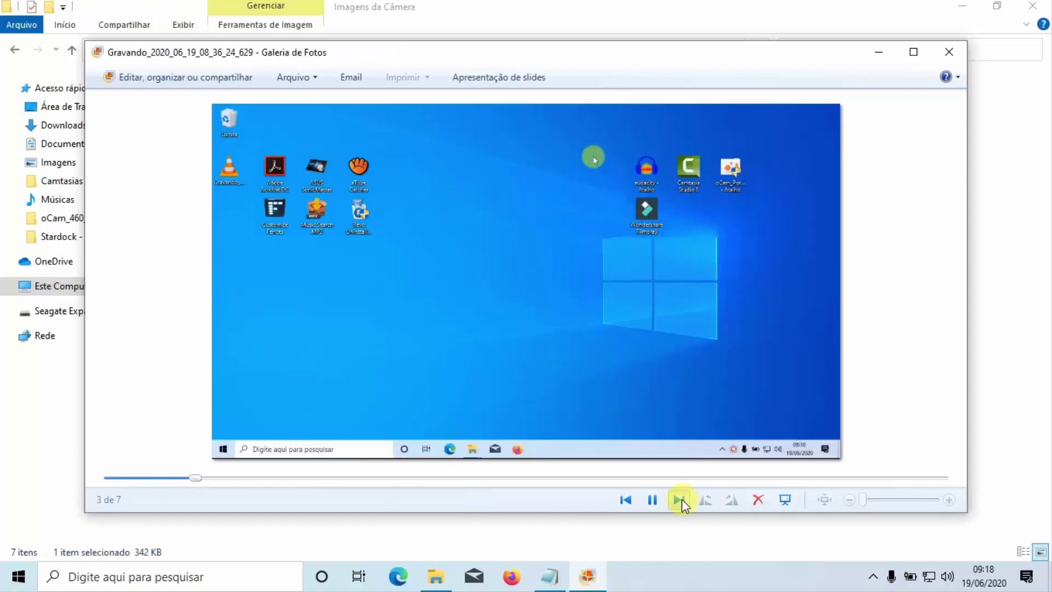
left_click(680, 499)
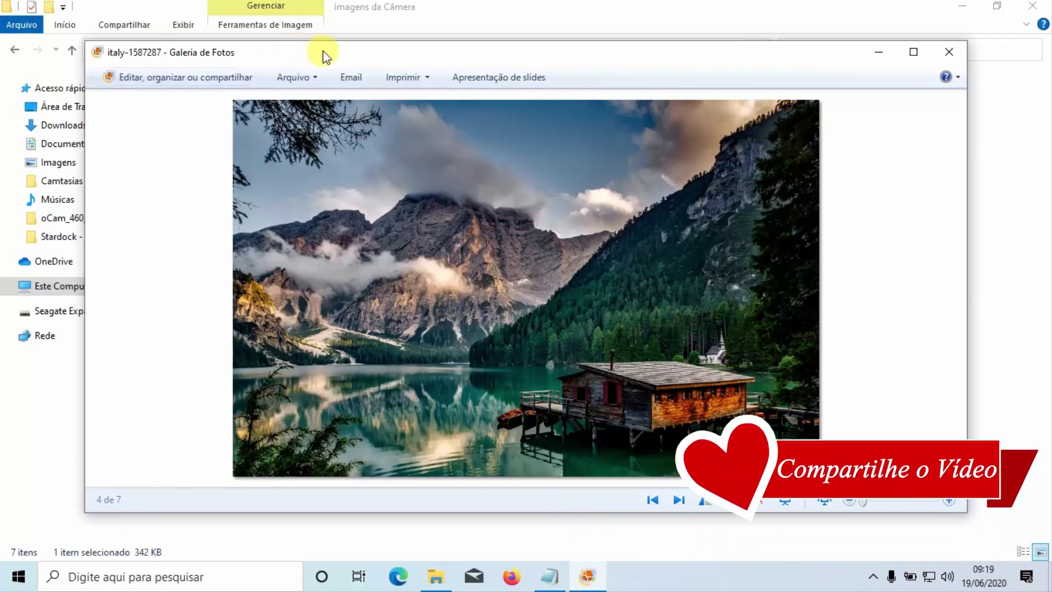
left_click(938, 55)
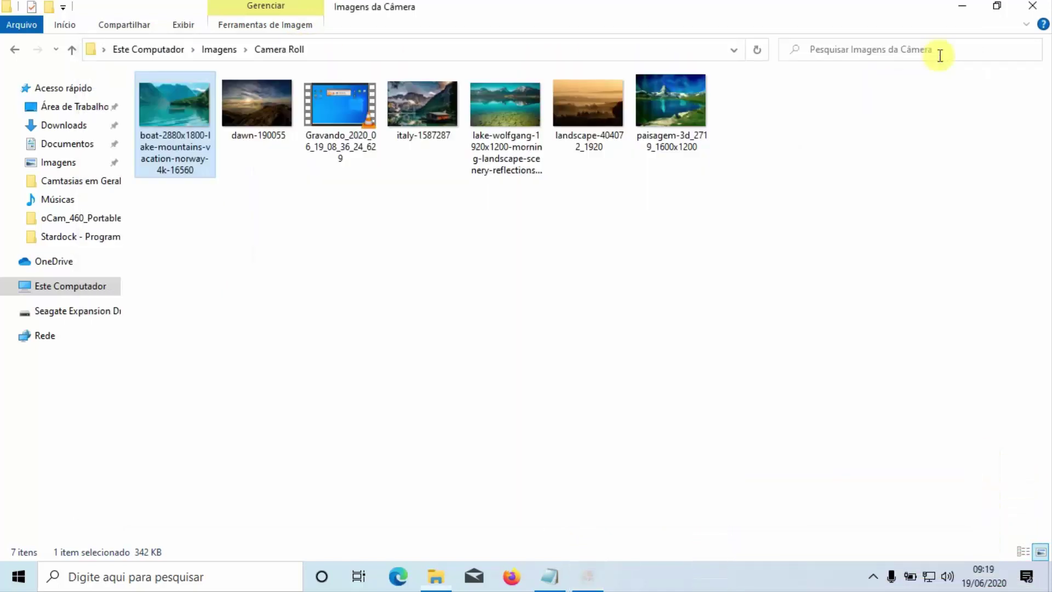